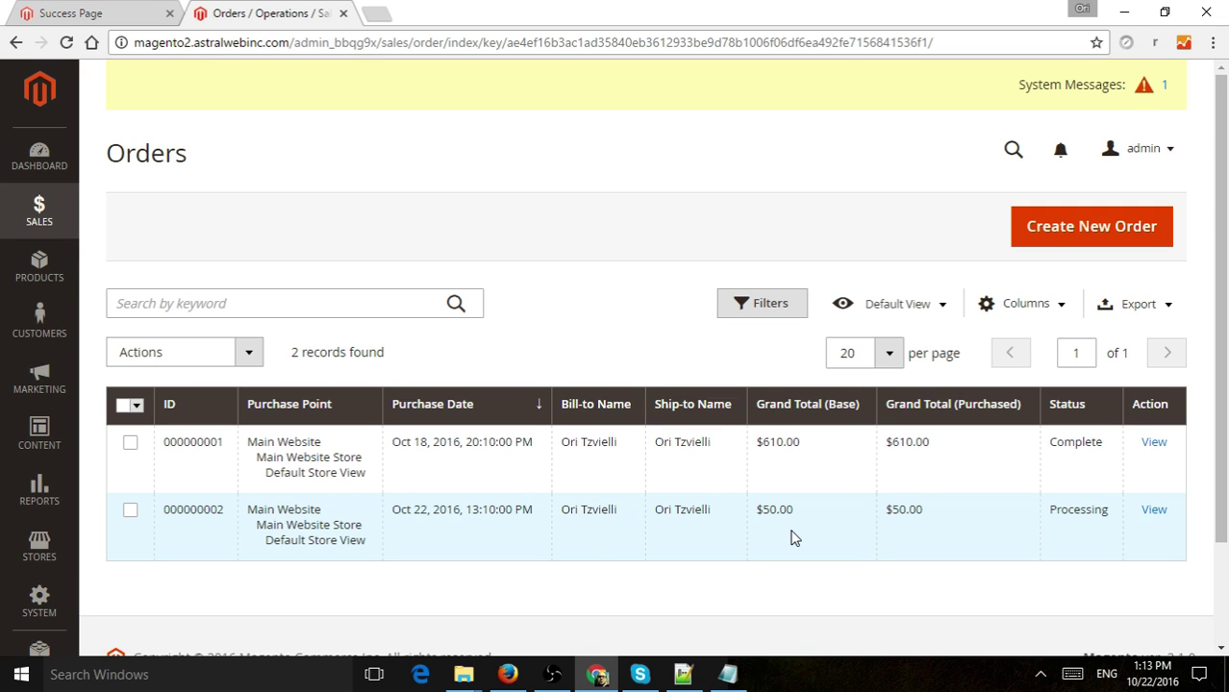
{"action": "left_click", "coordinate": [1057, 304]}
{"action": "left_click", "coordinate": [1057, 304]}
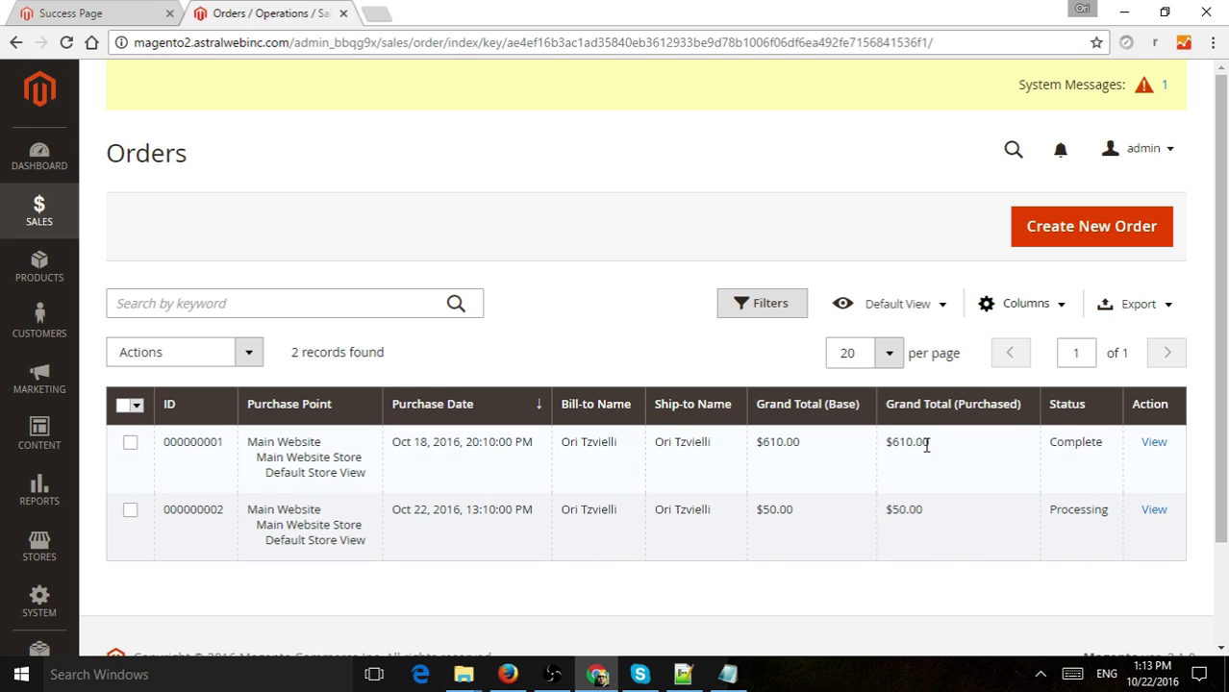
{"action": "left_click", "coordinate": [1020, 308]}
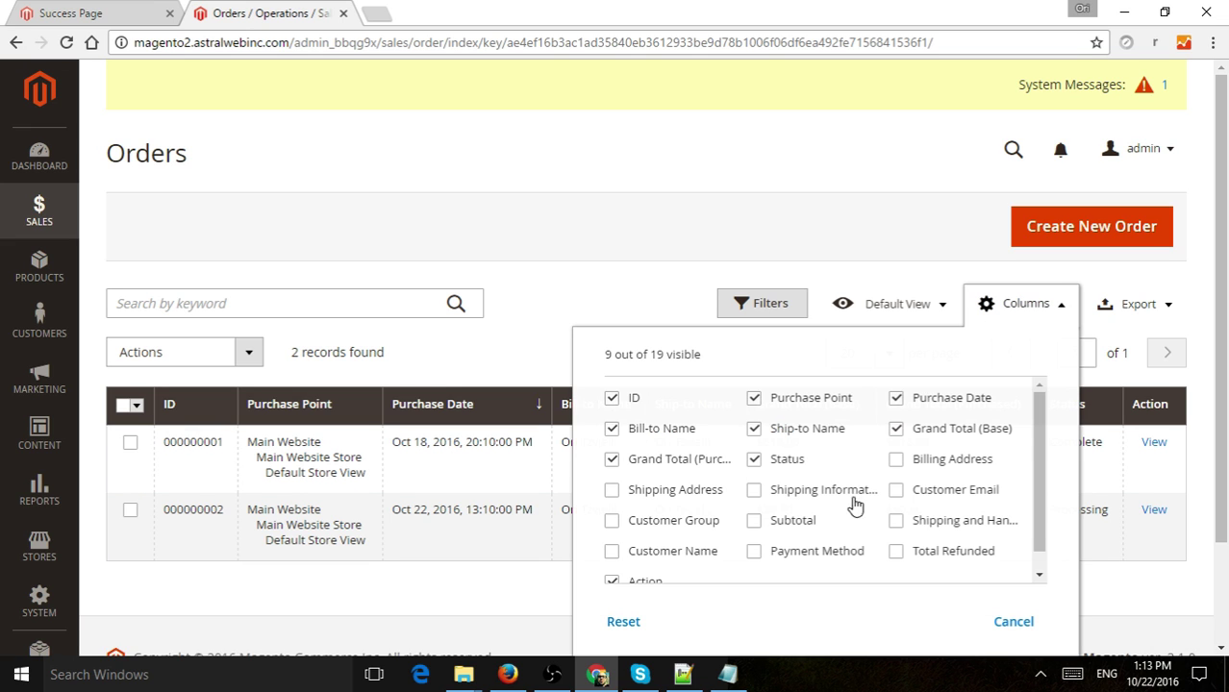
{"action": "left_click", "coordinate": [1022, 306]}
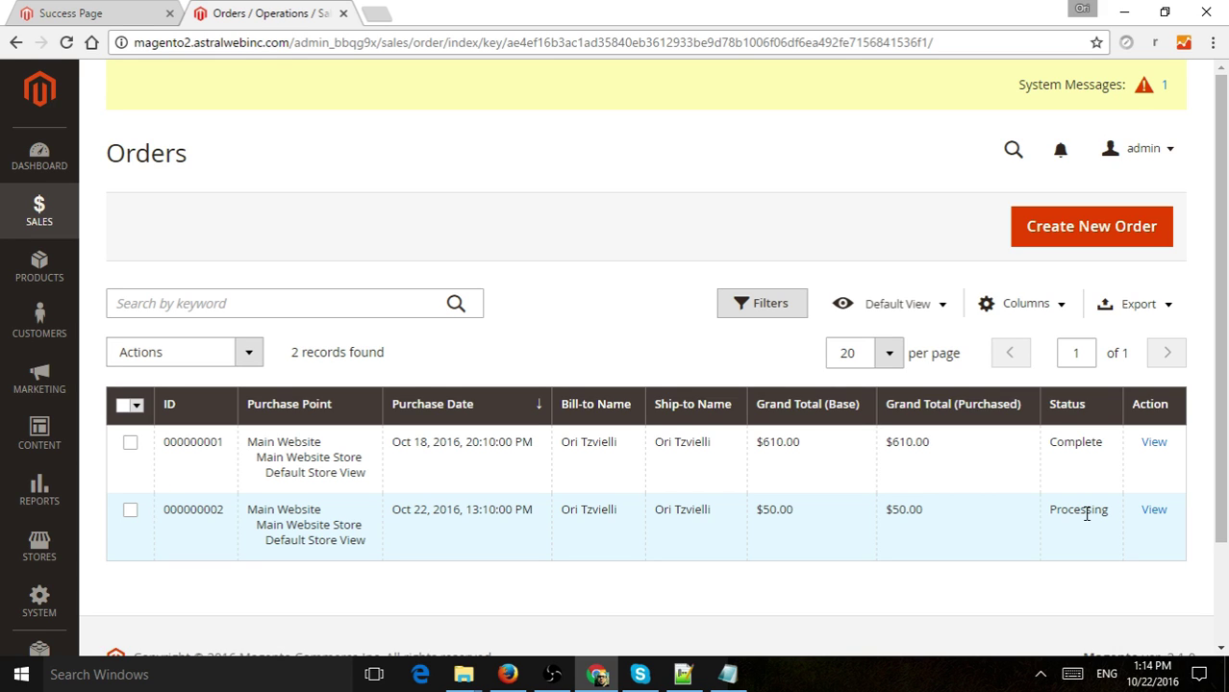
Step: Open order 000000002 and scroll through its ordered item and totals
{"action": "left_click", "coordinate": [593, 524]}
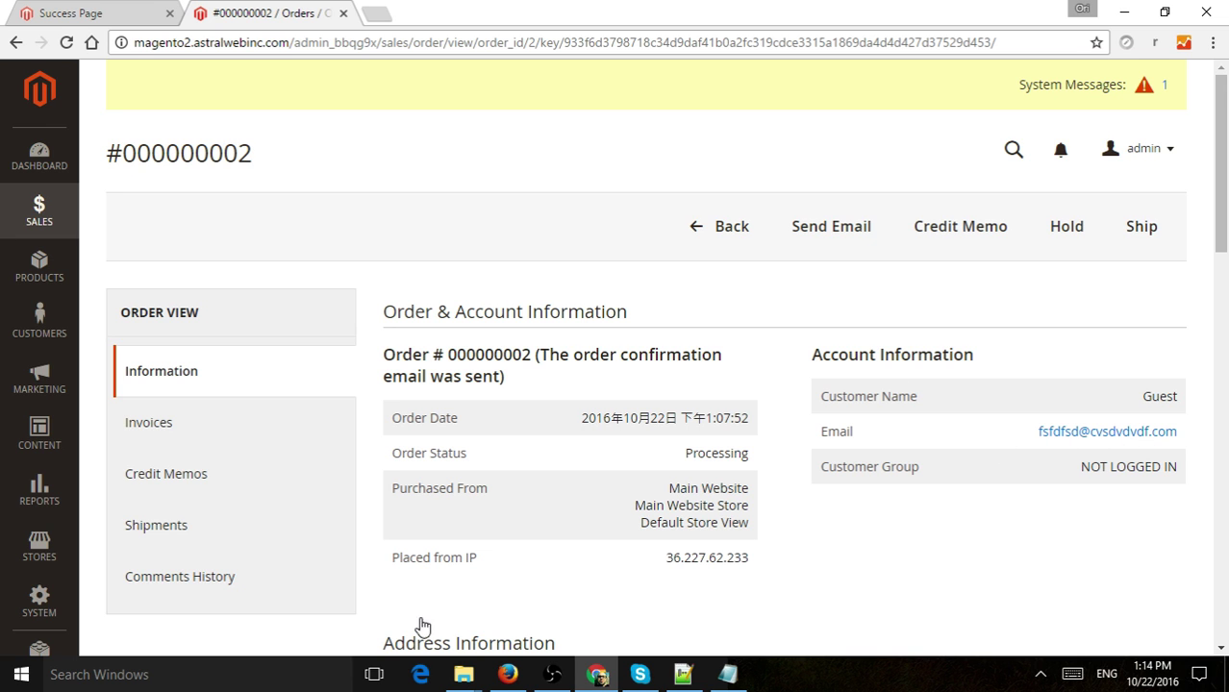
{"action": "scroll", "coordinate": [937, 464], "scroll_direction": "down", "scroll_amount": 4}
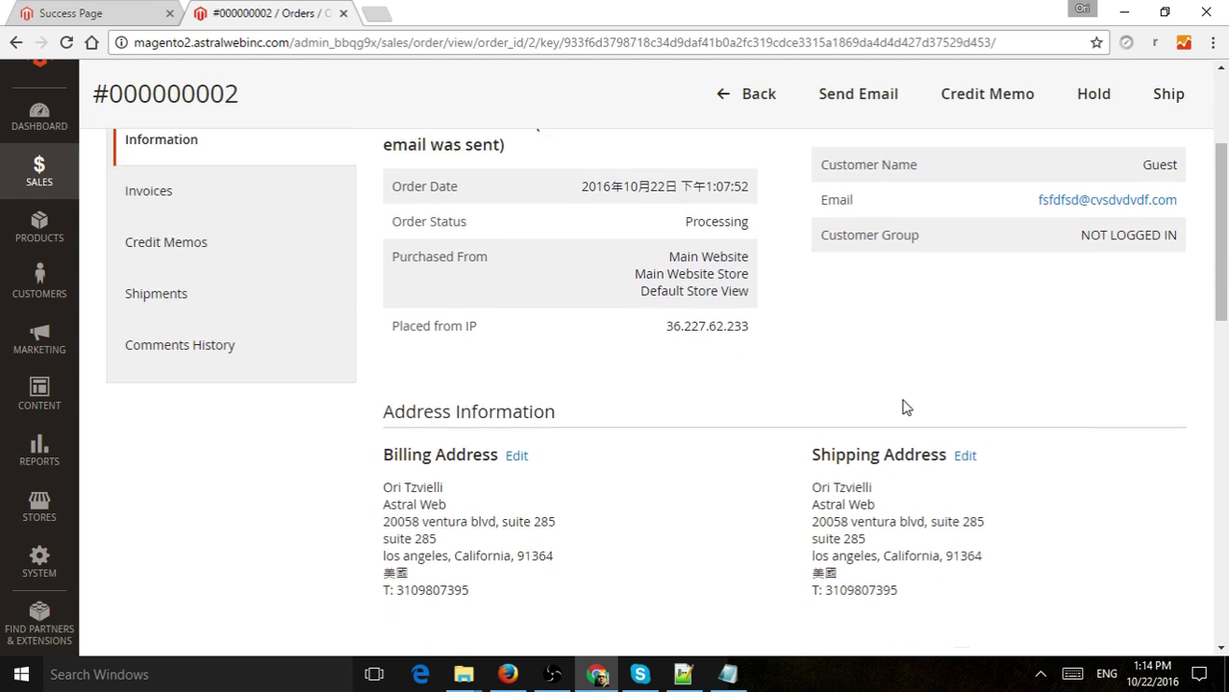
{"action": "scroll", "coordinate": [962, 366], "scroll_direction": "down", "scroll_amount": 4}
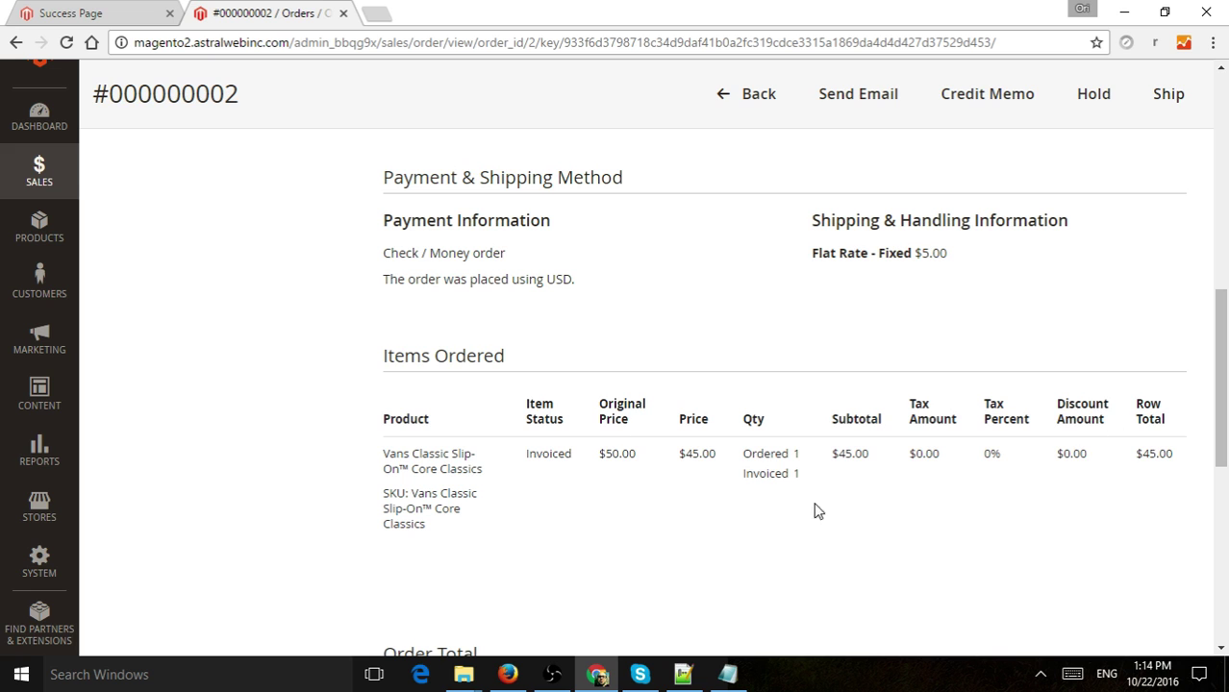
{"action": "scroll", "coordinate": [654, 471], "scroll_direction": "down", "scroll_amount": 3}
{"action": "scroll", "coordinate": [692, 471], "scroll_direction": "down", "scroll_amount": 2}
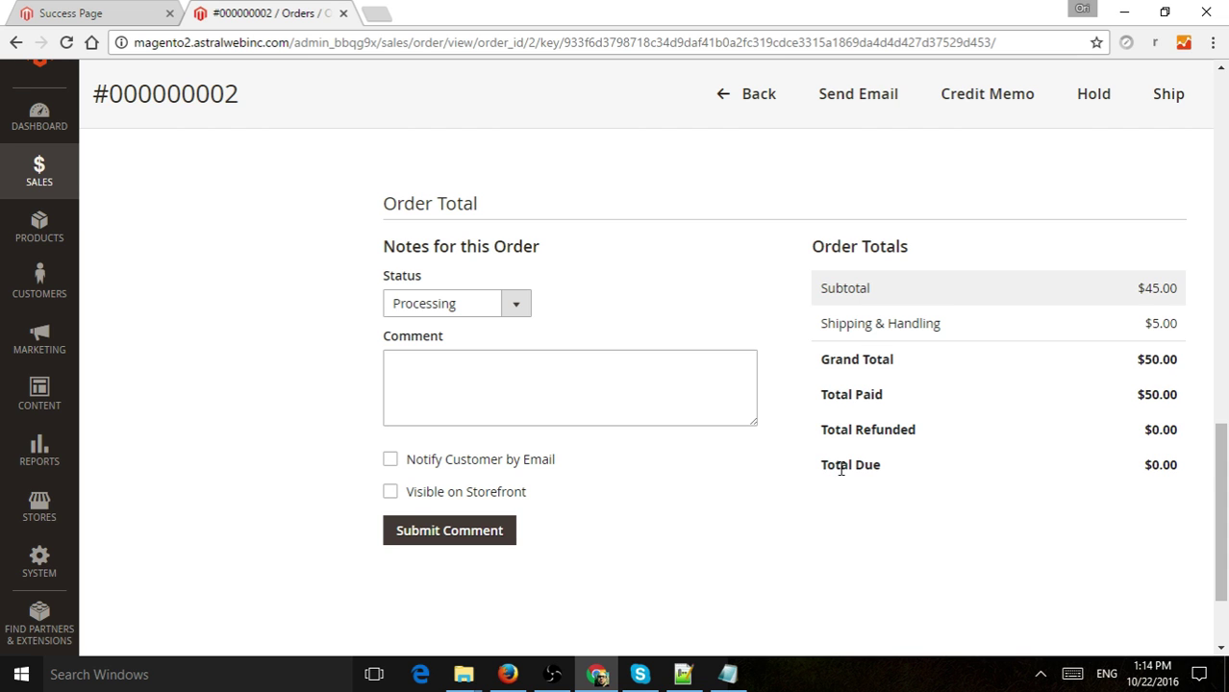
{"action": "scroll", "coordinate": [842, 471], "scroll_direction": "up", "scroll_amount": 10}
{"action": "scroll", "coordinate": [841, 470], "scroll_direction": "up", "scroll_amount": 3}
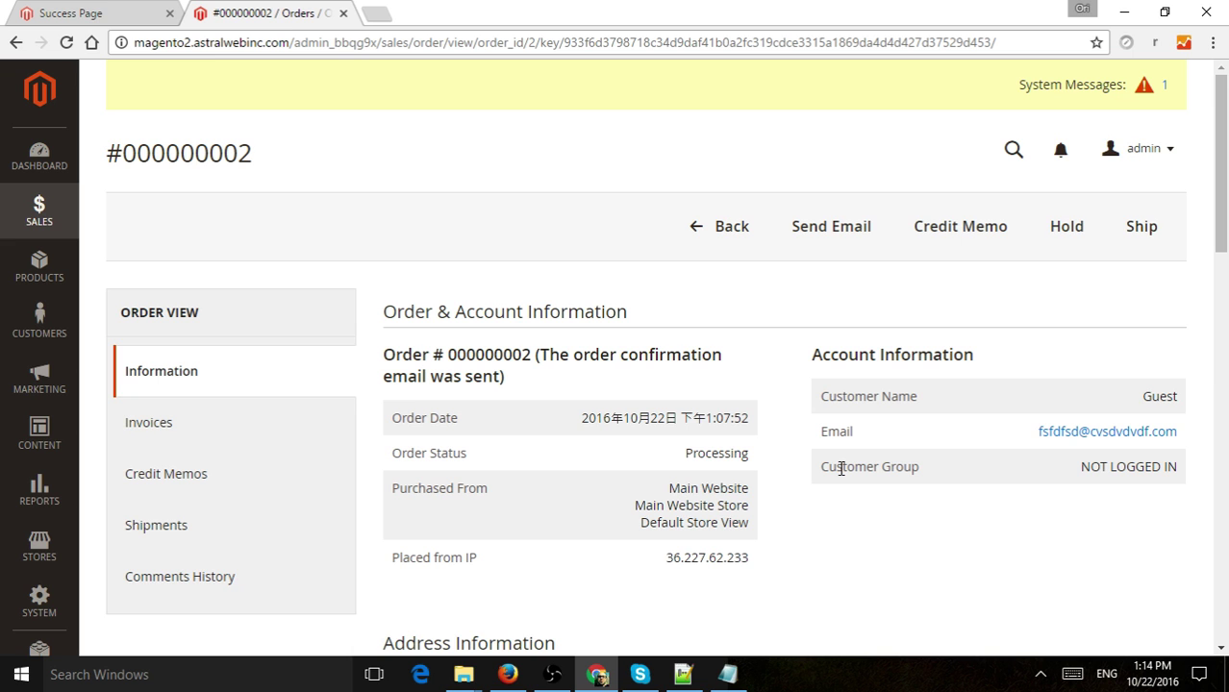
{"action": "scroll", "coordinate": [872, 489], "scroll_direction": "down", "scroll_amount": 3}
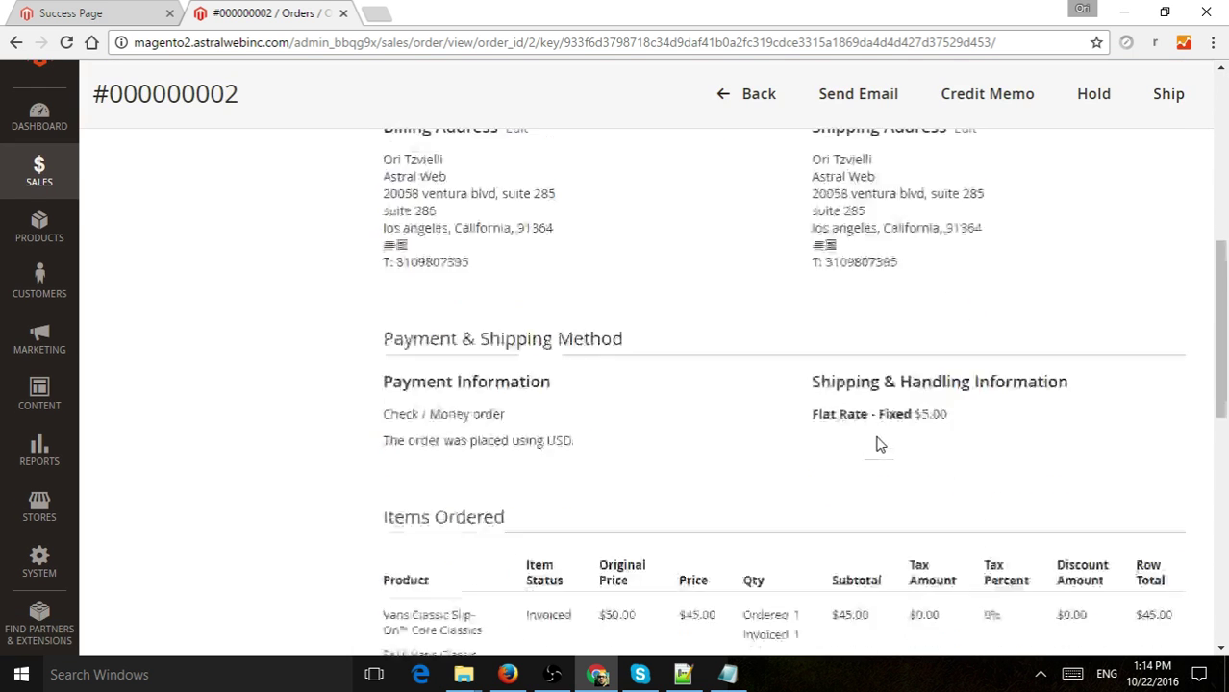
{"action": "scroll", "coordinate": [879, 433], "scroll_direction": "down", "scroll_amount": 4}
{"action": "scroll", "coordinate": [880, 435], "scroll_direction": "up", "scroll_amount": 10}
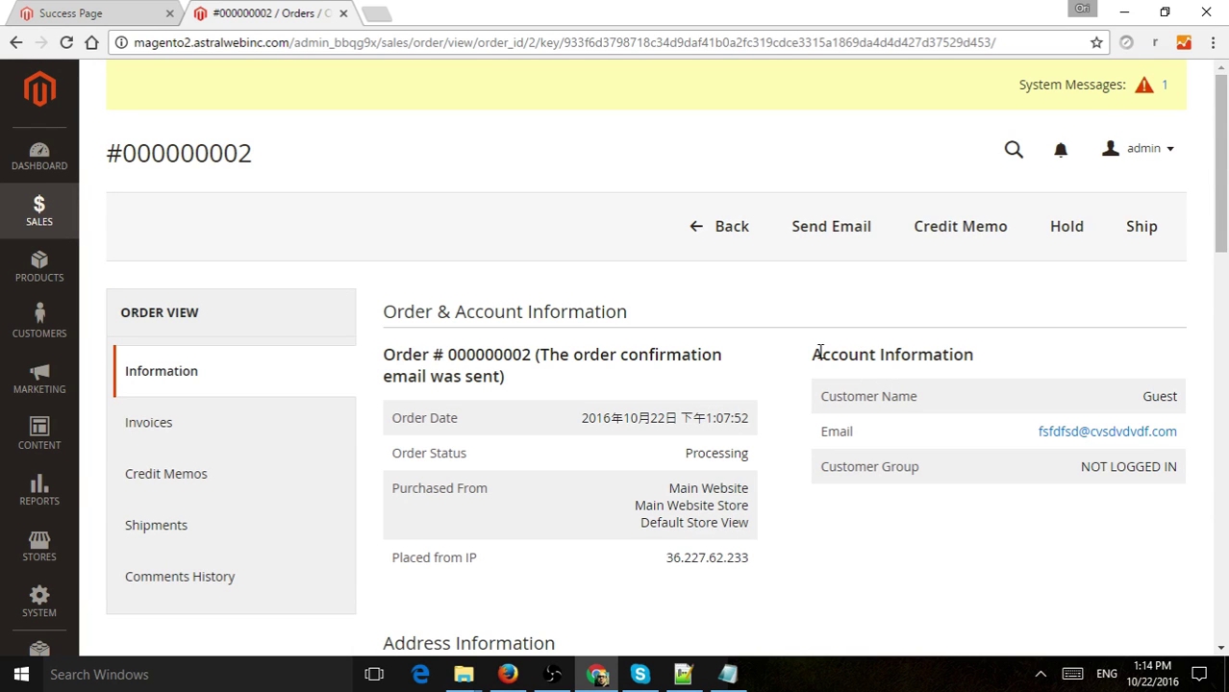
Step: Review the order's Account Information and Billing Address sections
{"action": "left_click_drag", "start_coordinate": [814, 354], "coordinate": [986, 359]}
{"action": "left_click", "coordinate": [986, 360]}
{"action": "scroll", "coordinate": [986, 360], "scroll_direction": "down", "scroll_amount": 8}
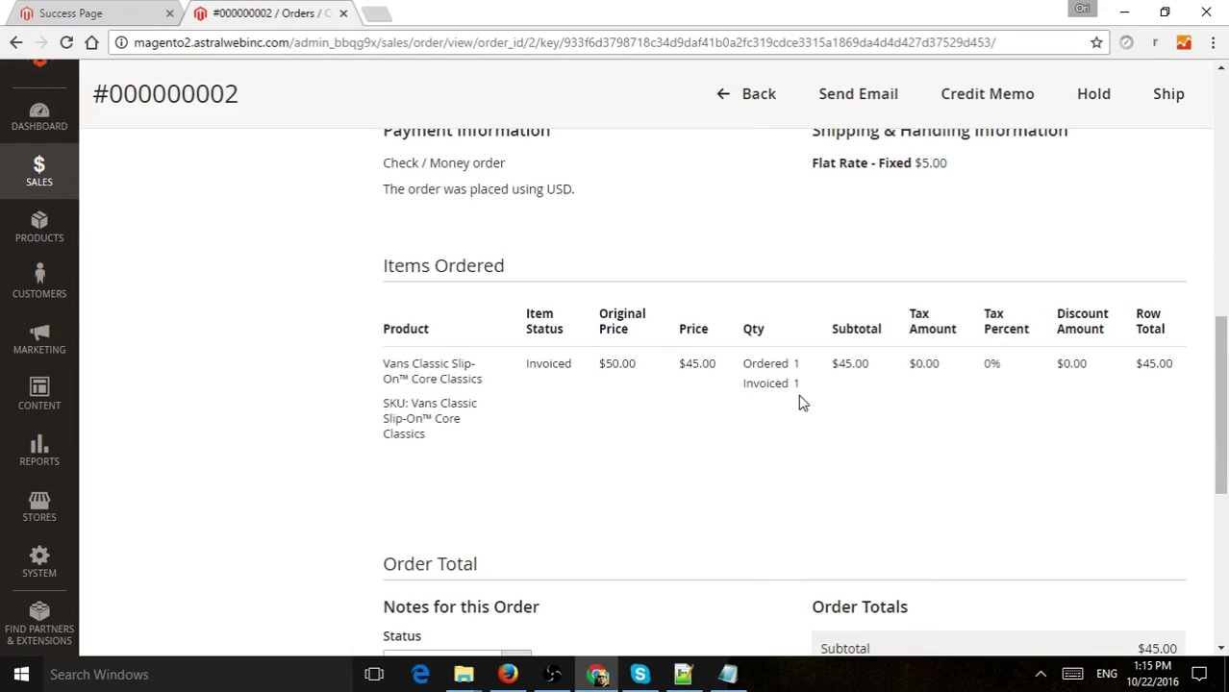
{"action": "scroll", "coordinate": [727, 380], "scroll_direction": "up", "scroll_amount": 7}
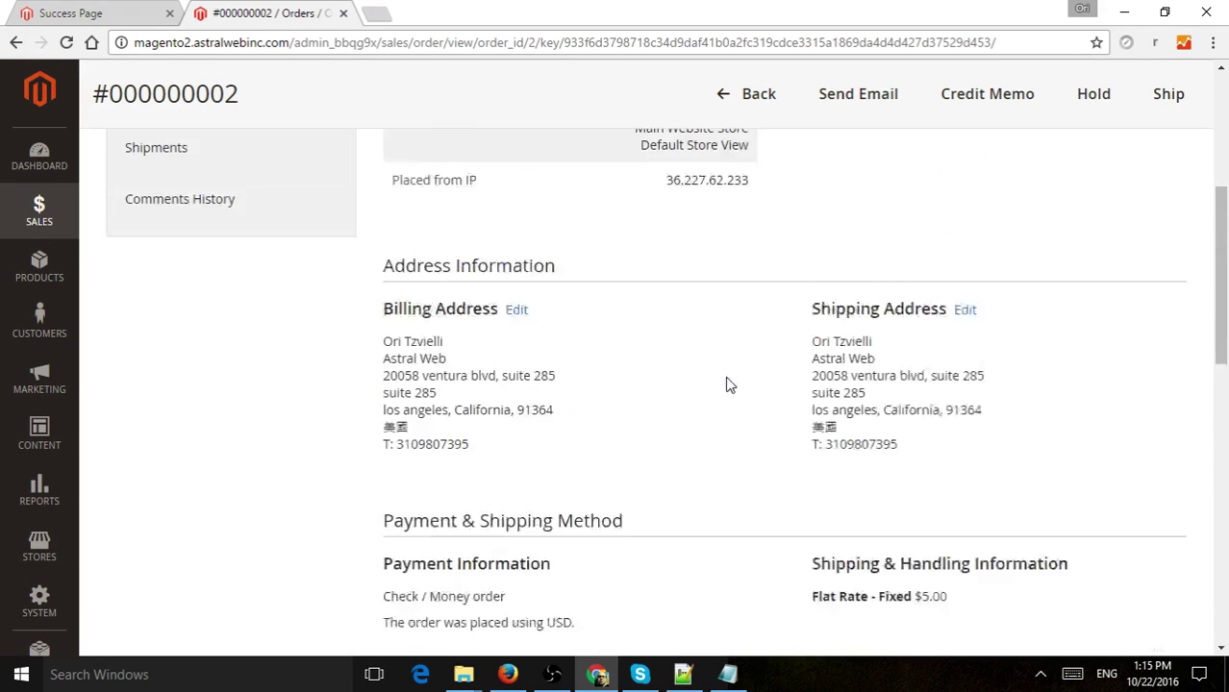
{"action": "scroll", "coordinate": [779, 414], "scroll_direction": "down", "scroll_amount": 3}
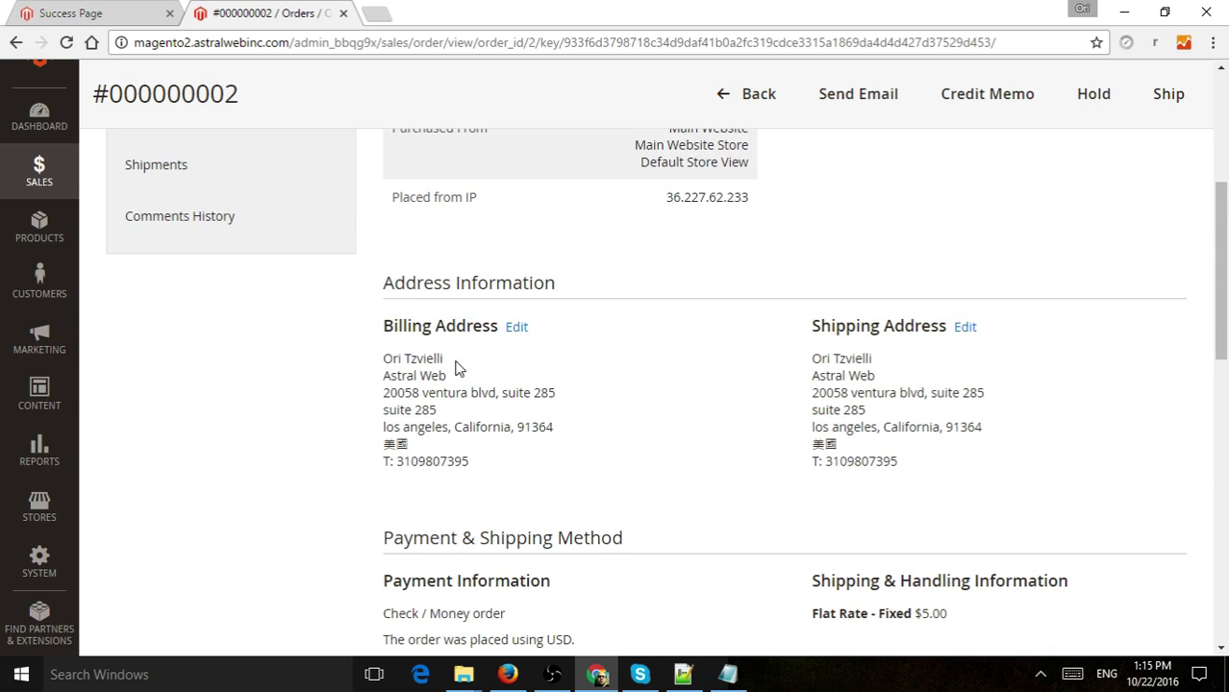
{"action": "left_click_drag", "start_coordinate": [390, 326], "coordinate": [484, 325]}
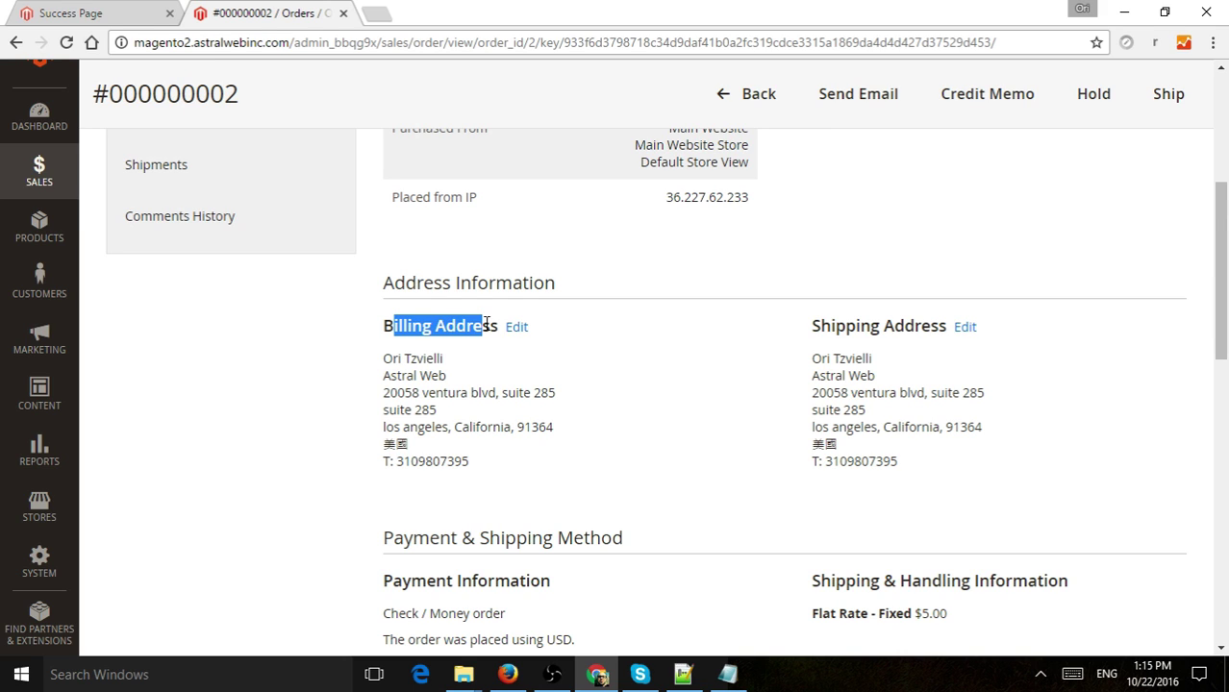
{"action": "scroll", "coordinate": [573, 327], "scroll_direction": "down", "scroll_amount": 4}
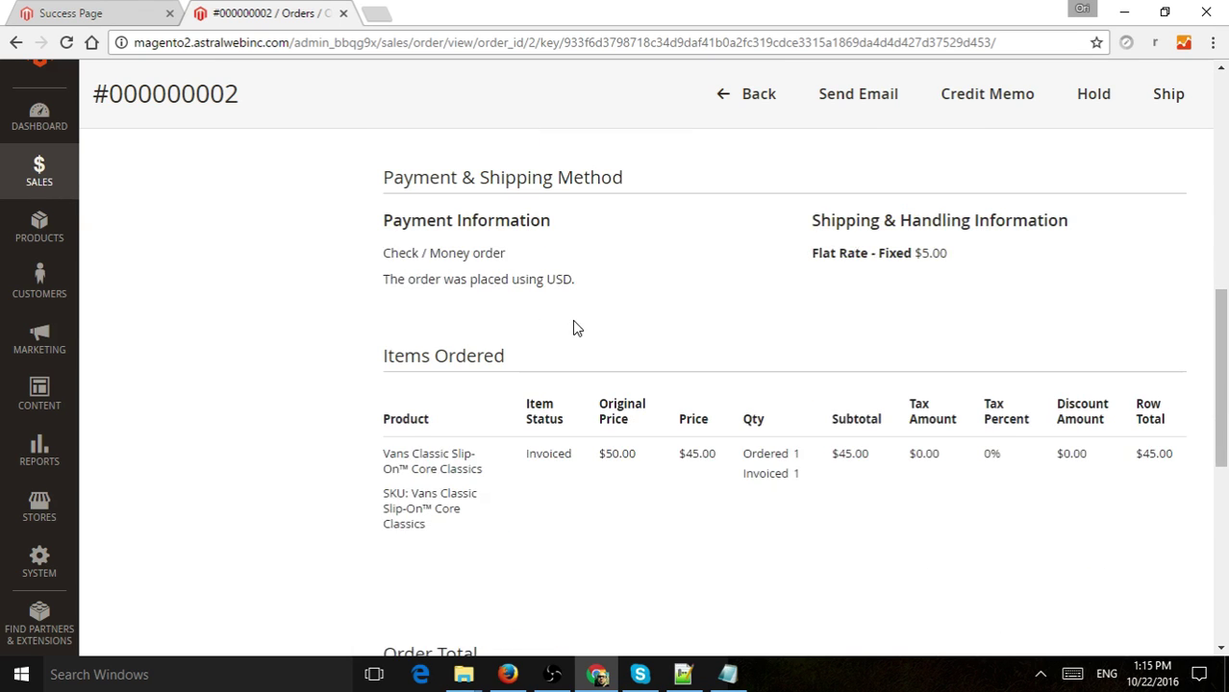
{"action": "scroll", "coordinate": [577, 346], "scroll_direction": "down", "scroll_amount": 1}
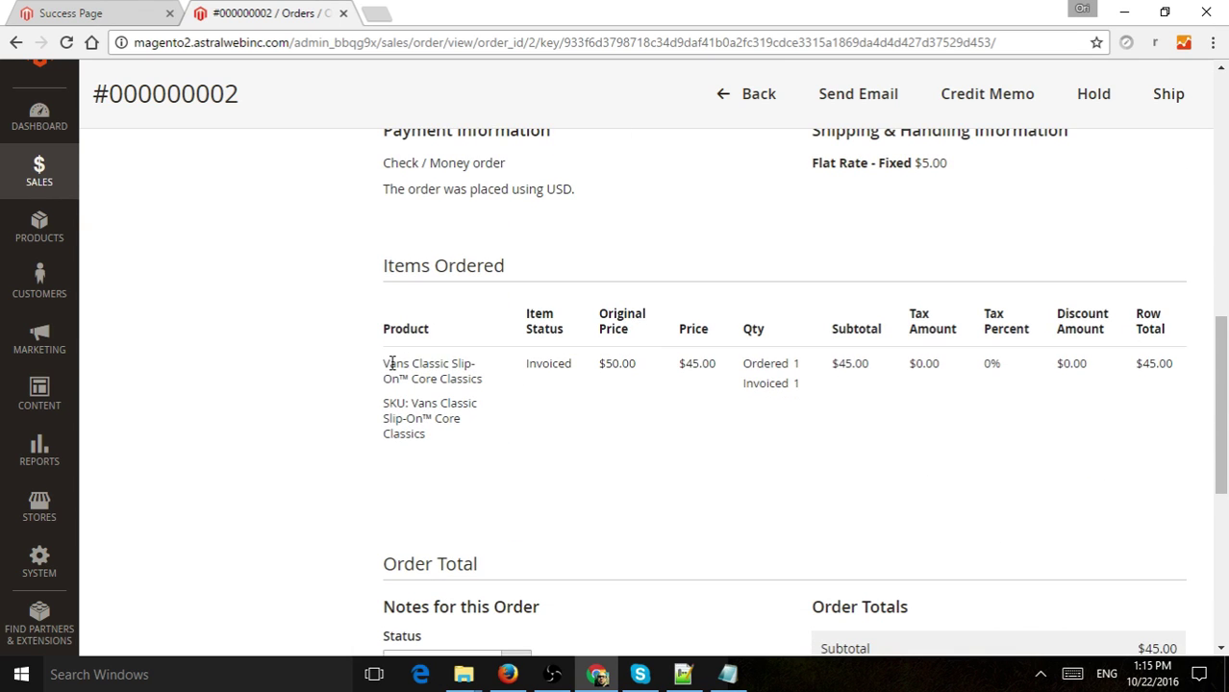
{"action": "left_click_drag", "start_coordinate": [384, 364], "coordinate": [477, 363]}
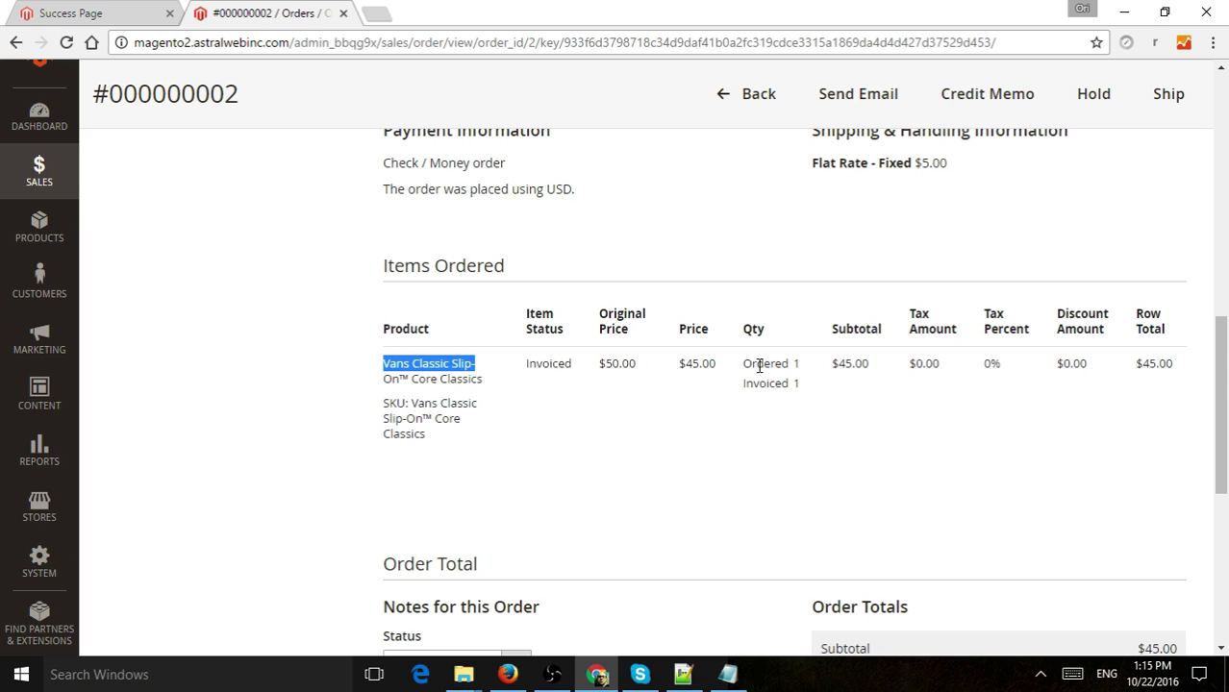
{"action": "left_click", "coordinate": [380, 368]}
{"action": "left_click_drag", "start_coordinate": [379, 368], "coordinate": [489, 388]}
{"action": "left_click_drag", "start_coordinate": [748, 365], "coordinate": [804, 366]}
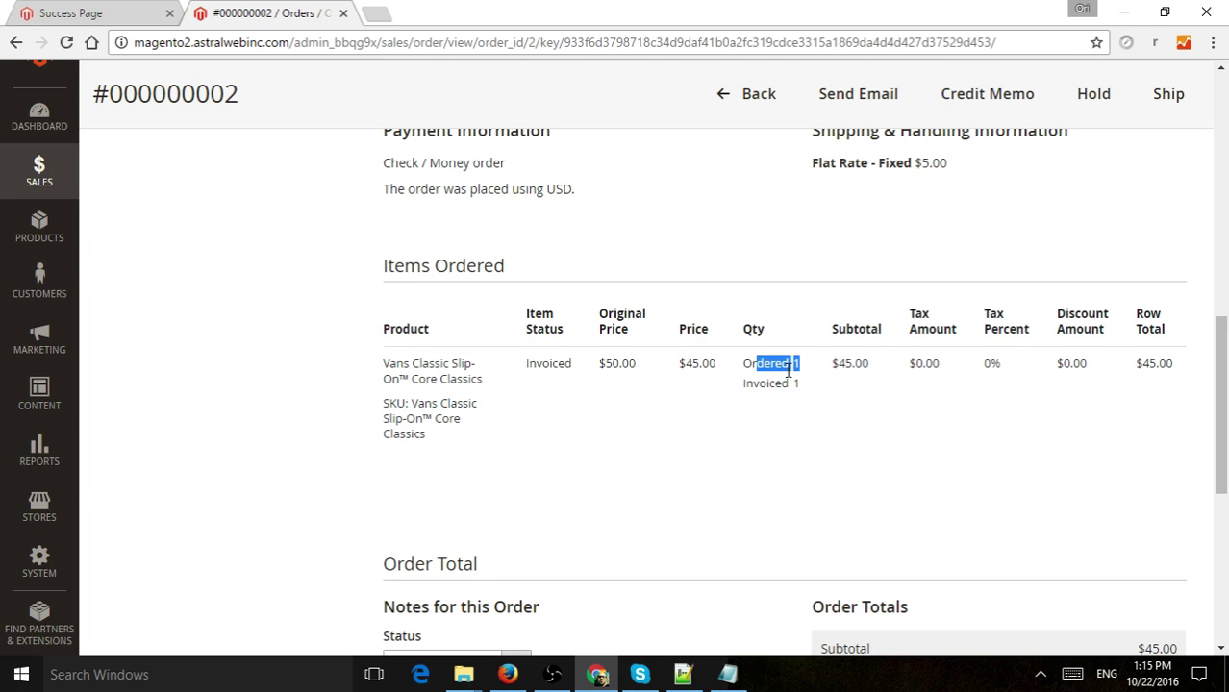
{"action": "left_click_drag", "start_coordinate": [384, 364], "coordinate": [480, 381]}
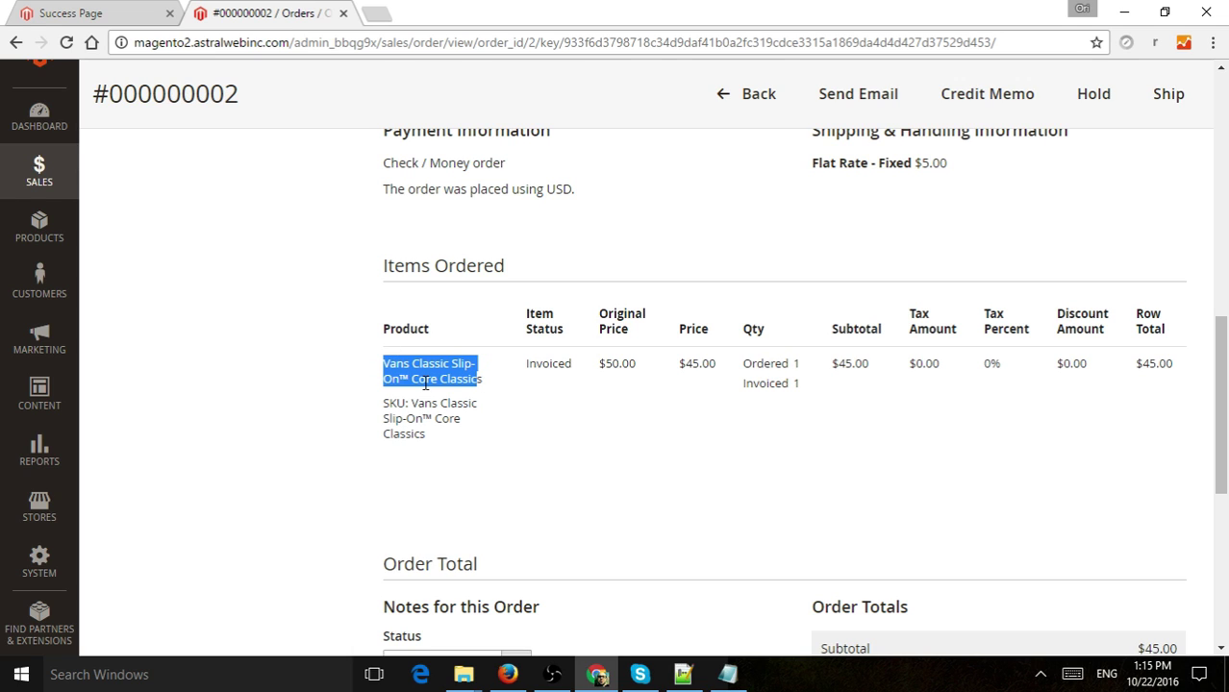
{"action": "left_click_drag", "start_coordinate": [416, 405], "coordinate": [452, 437]}
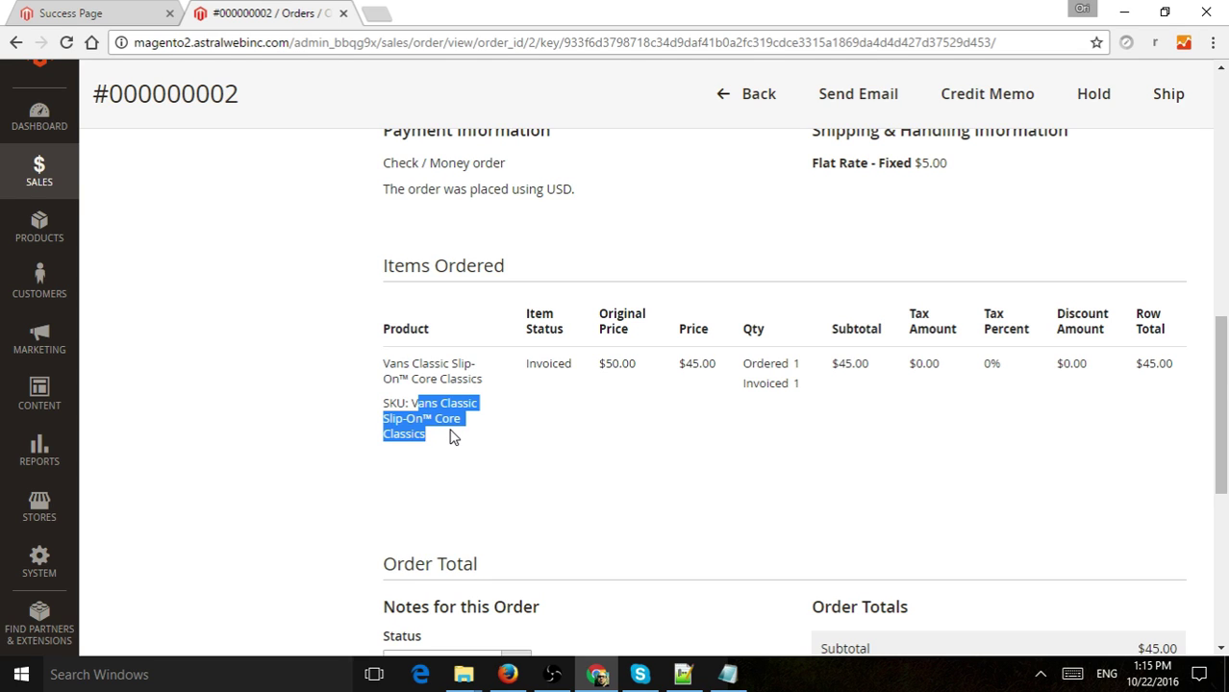
{"action": "scroll", "coordinate": [829, 428], "scroll_direction": "down", "scroll_amount": 4}
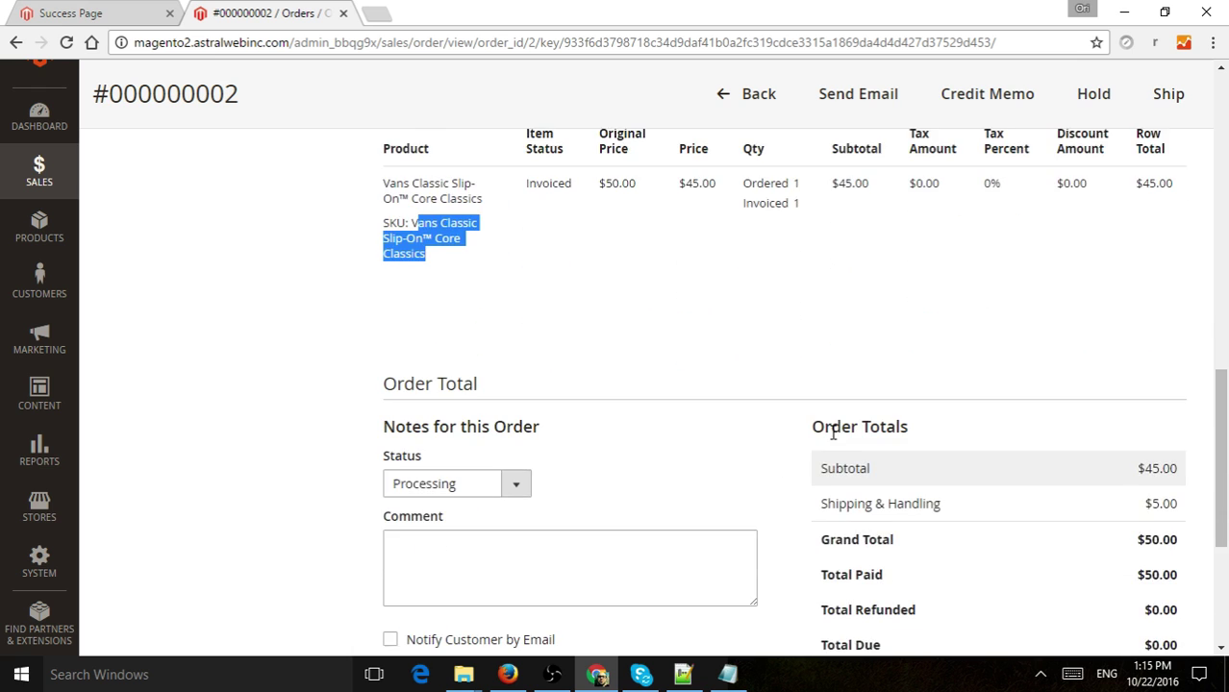
{"action": "scroll", "coordinate": [822, 395], "scroll_direction": "up", "scroll_amount": 10}
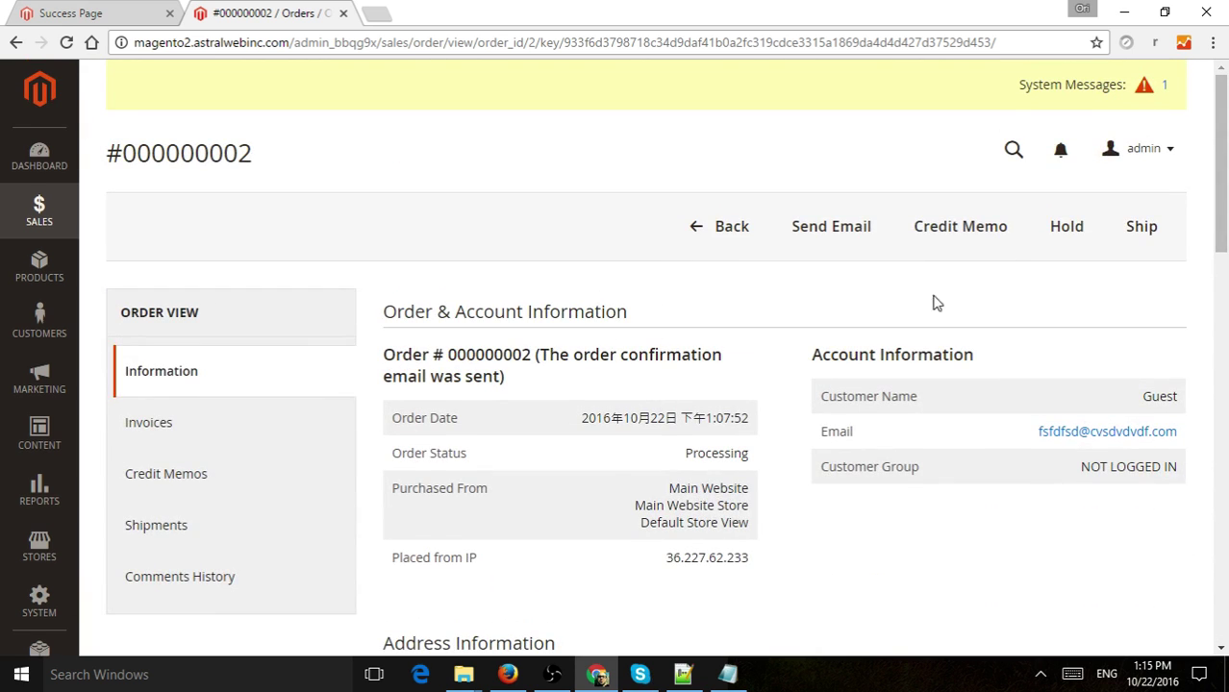
Step: Start a new shipment and add a DHL tracking entry with its tracking number
{"action": "left_click", "coordinate": [1144, 232]}
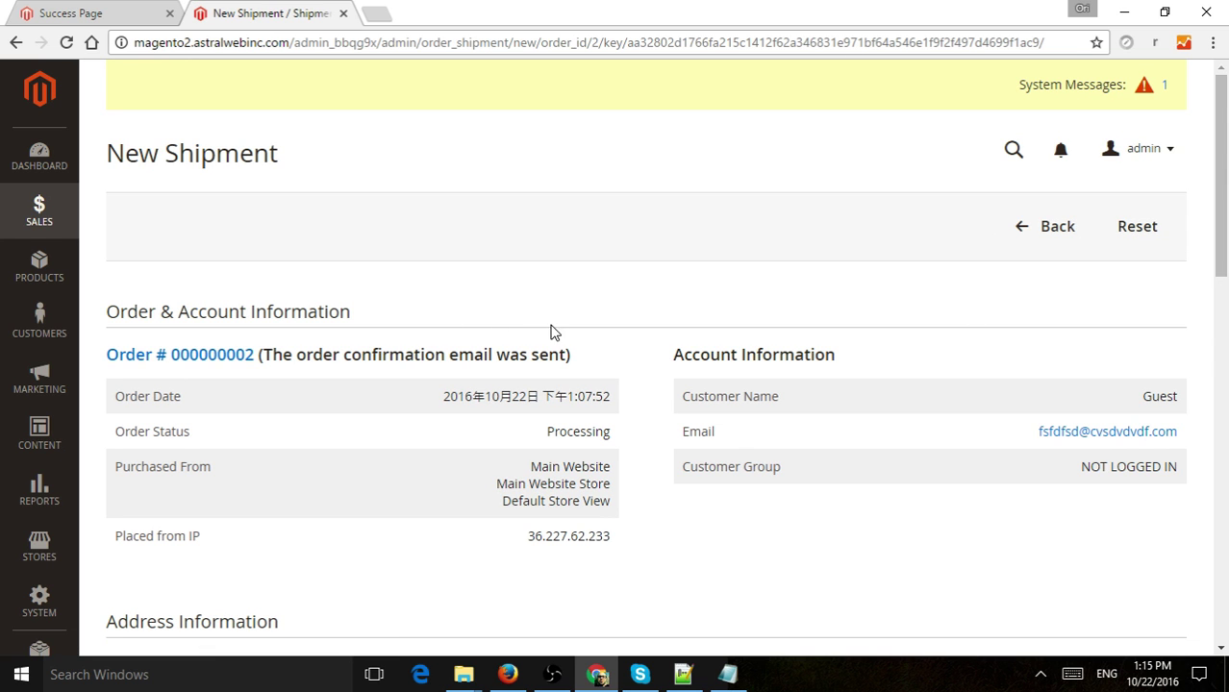
{"action": "scroll", "coordinate": [727, 335], "scroll_direction": "down", "scroll_amount": 4}
{"action": "scroll", "coordinate": [758, 301], "scroll_direction": "down", "scroll_amount": 4}
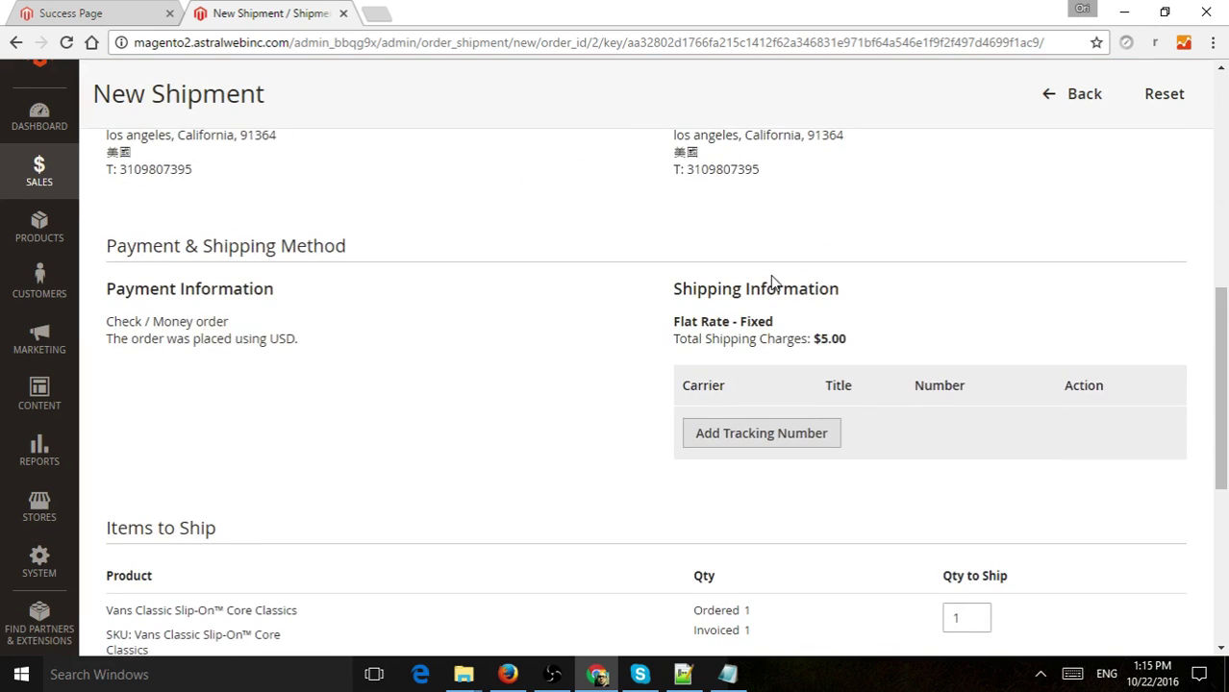
{"action": "left_click", "coordinate": [777, 346]}
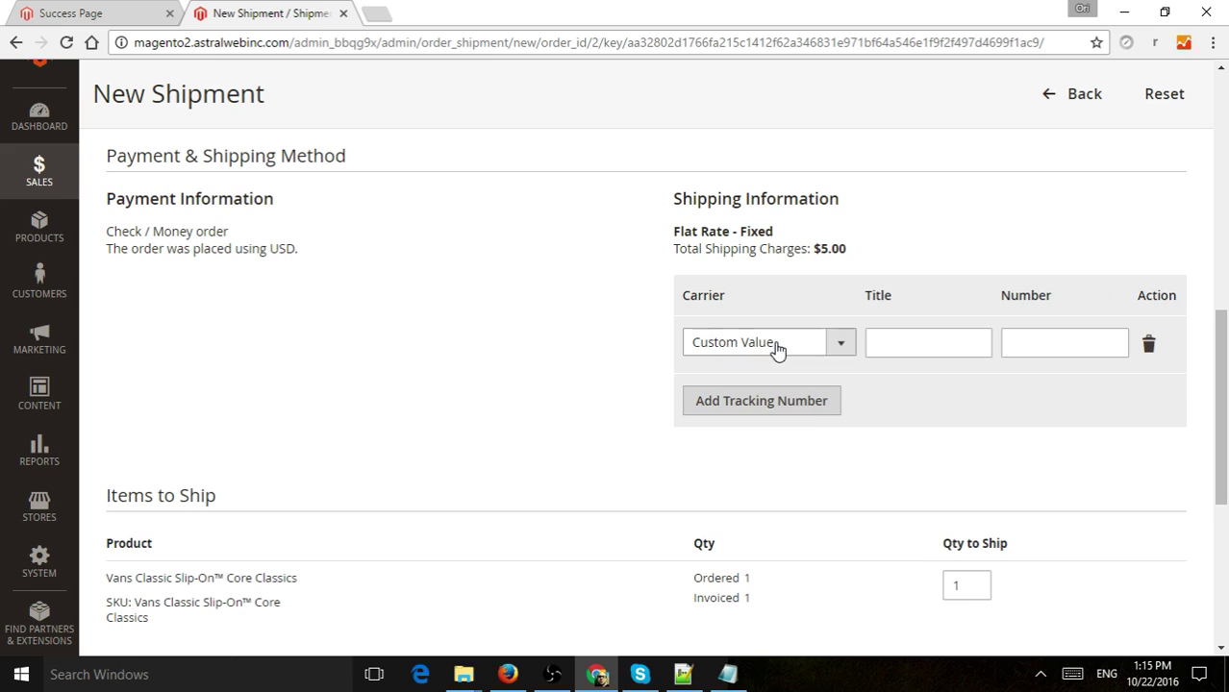
{"action": "left_click", "coordinate": [791, 345]}
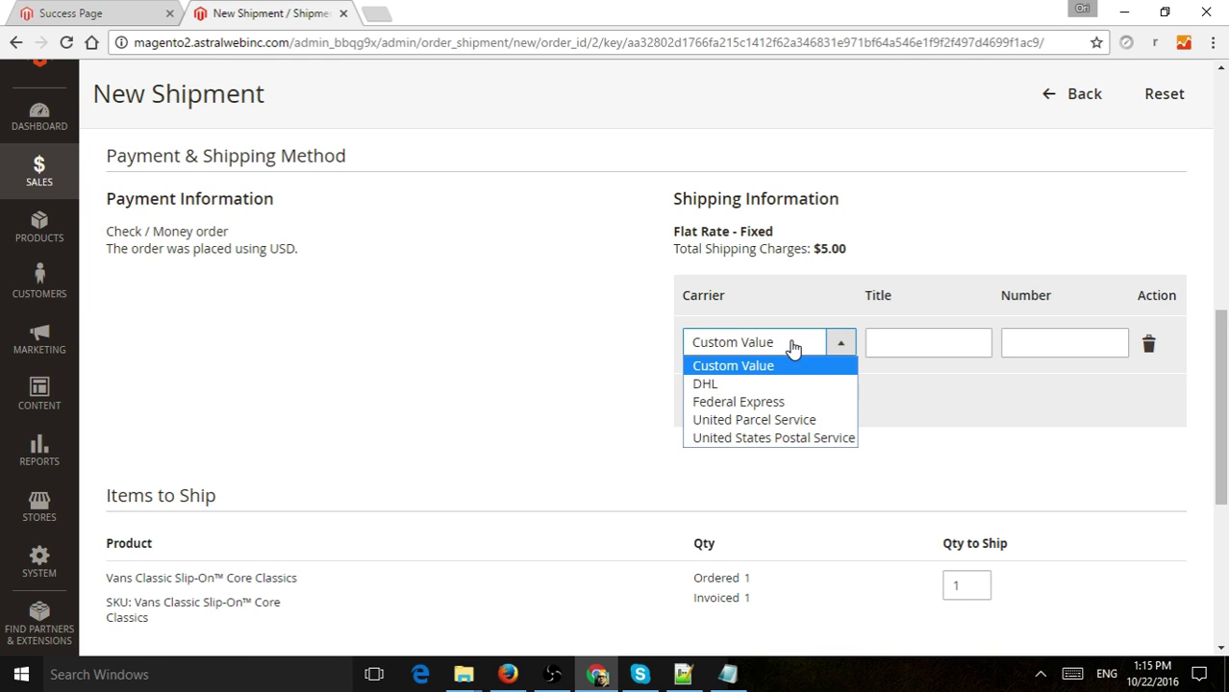
{"action": "left_click", "coordinate": [721, 385]}
{"action": "left_click", "coordinate": [1052, 343]}
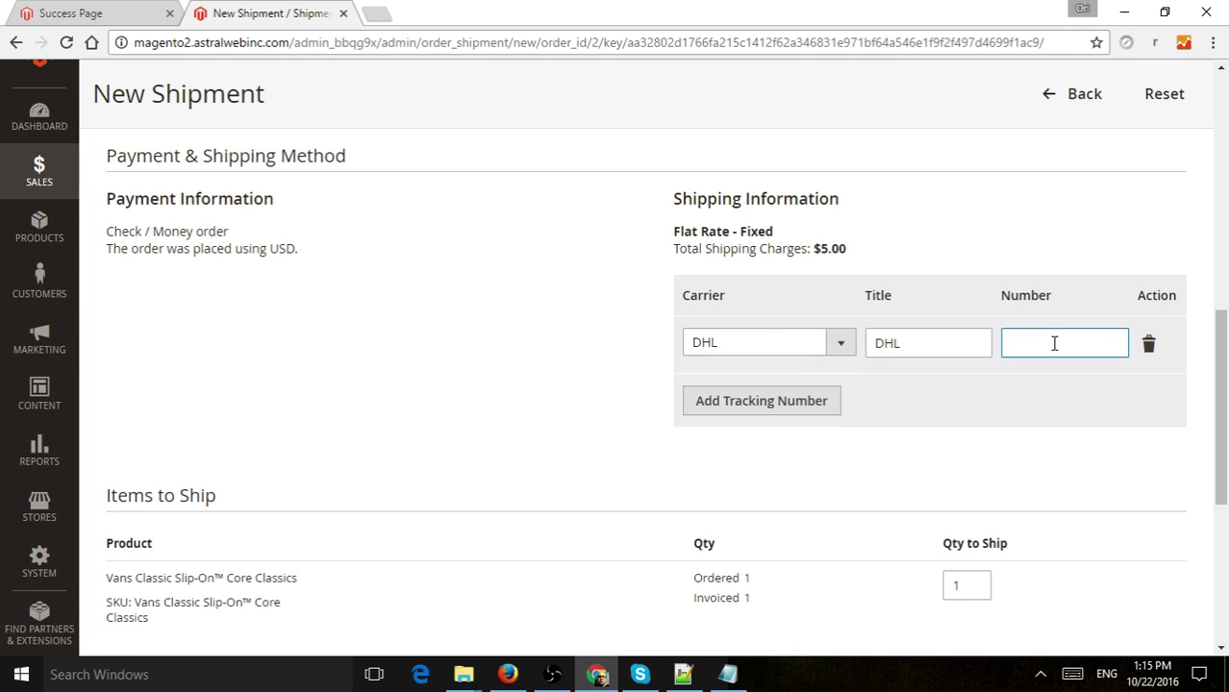
{"action": "type", "text": "123444455345345"}
{"action": "left_click", "coordinate": [941, 468]}
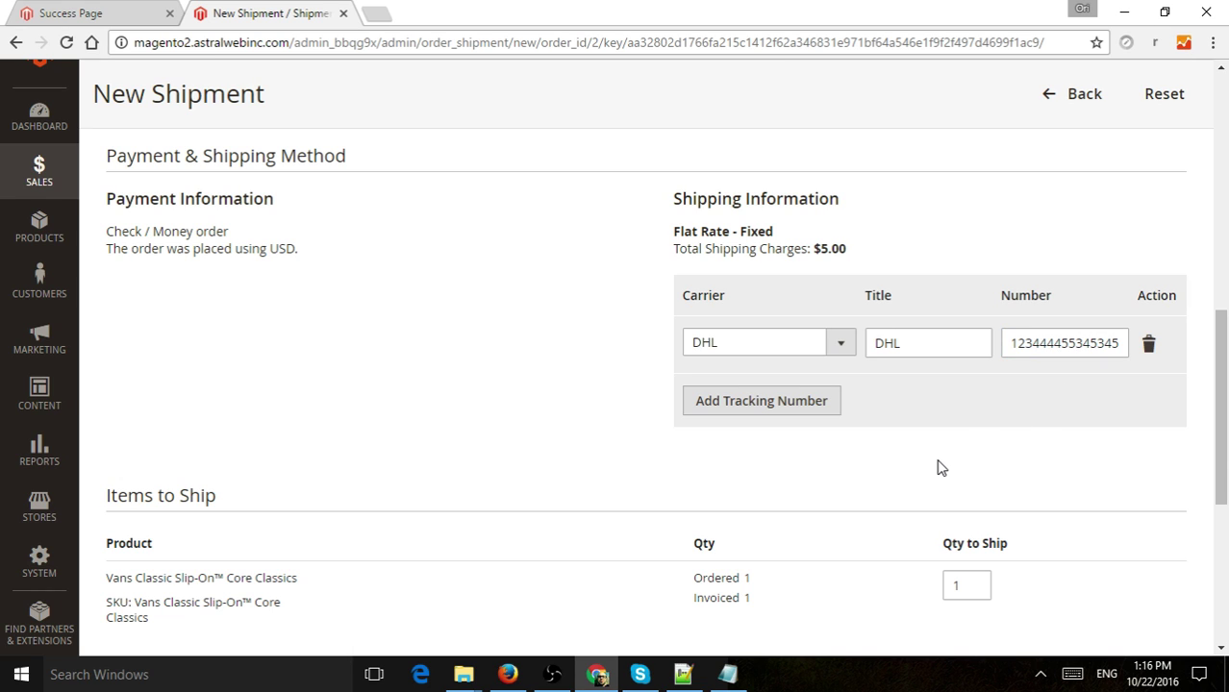
{"action": "left_click", "coordinate": [870, 346]}
Step: Review the Classic slip-on item listed in the shipment's items to ship
{"action": "scroll", "coordinate": [211, 514], "scroll_direction": "down", "scroll_amount": 2}
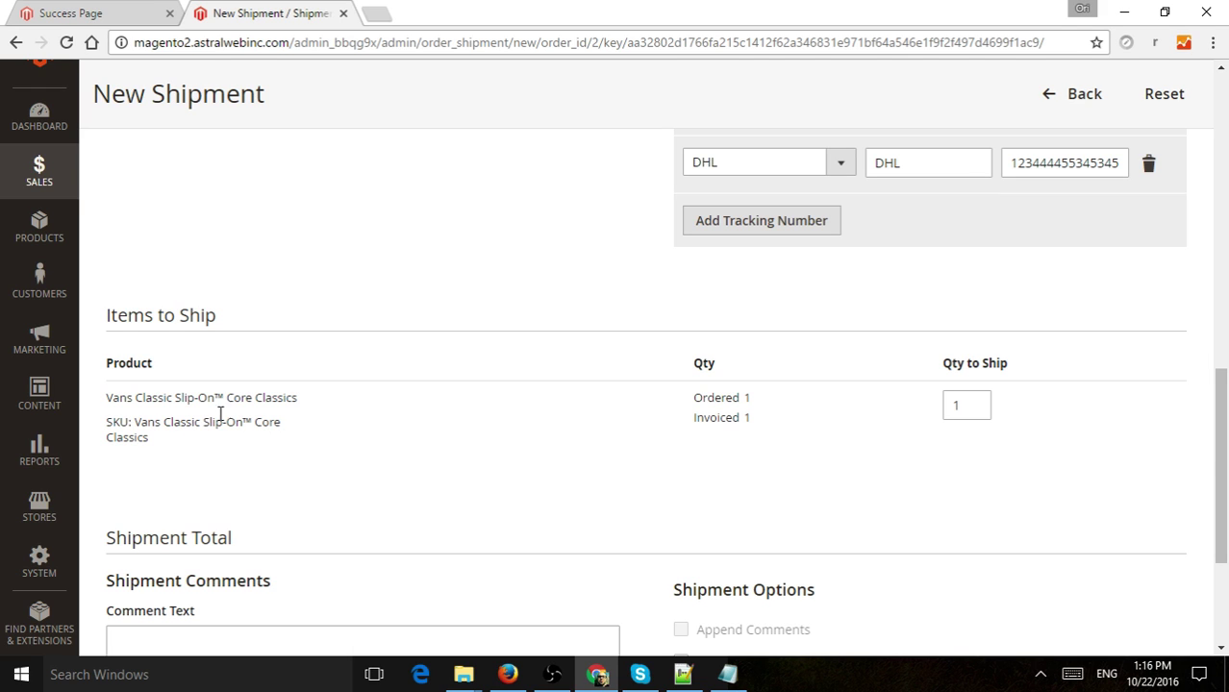
{"action": "left_click_drag", "start_coordinate": [133, 399], "coordinate": [176, 403]}
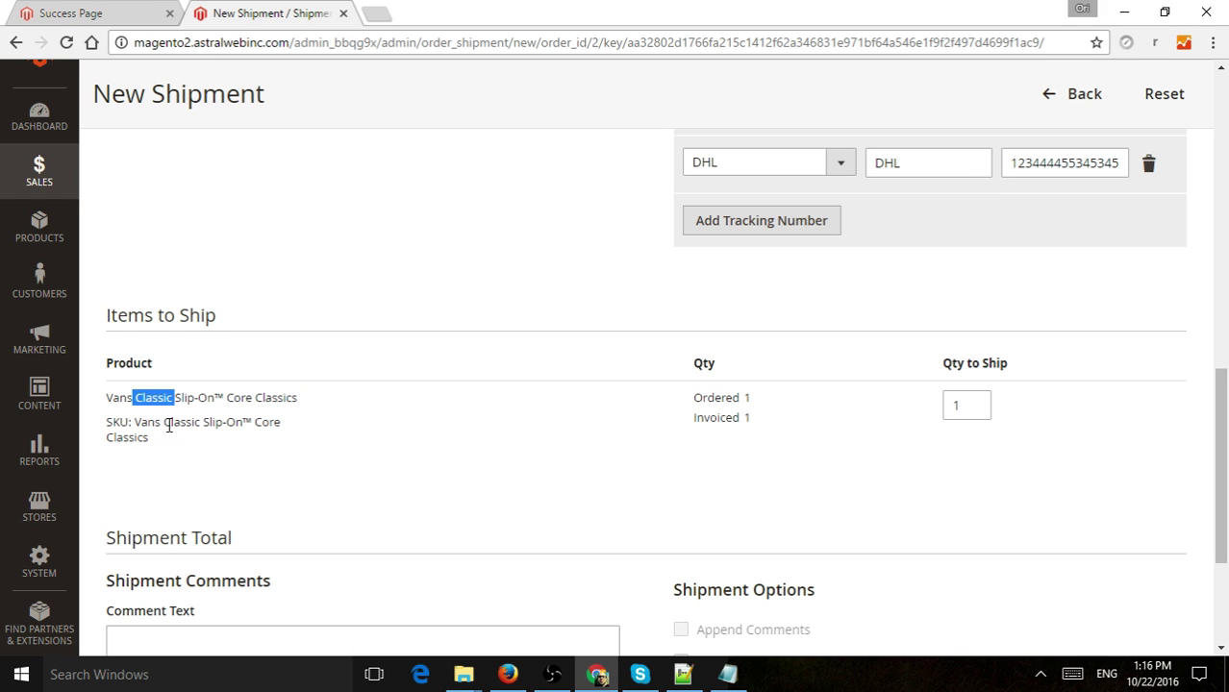
{"action": "scroll", "coordinate": [780, 385], "scroll_direction": "up", "scroll_amount": 2}
{"action": "scroll", "coordinate": [924, 291], "scroll_direction": "down", "scroll_amount": 5}
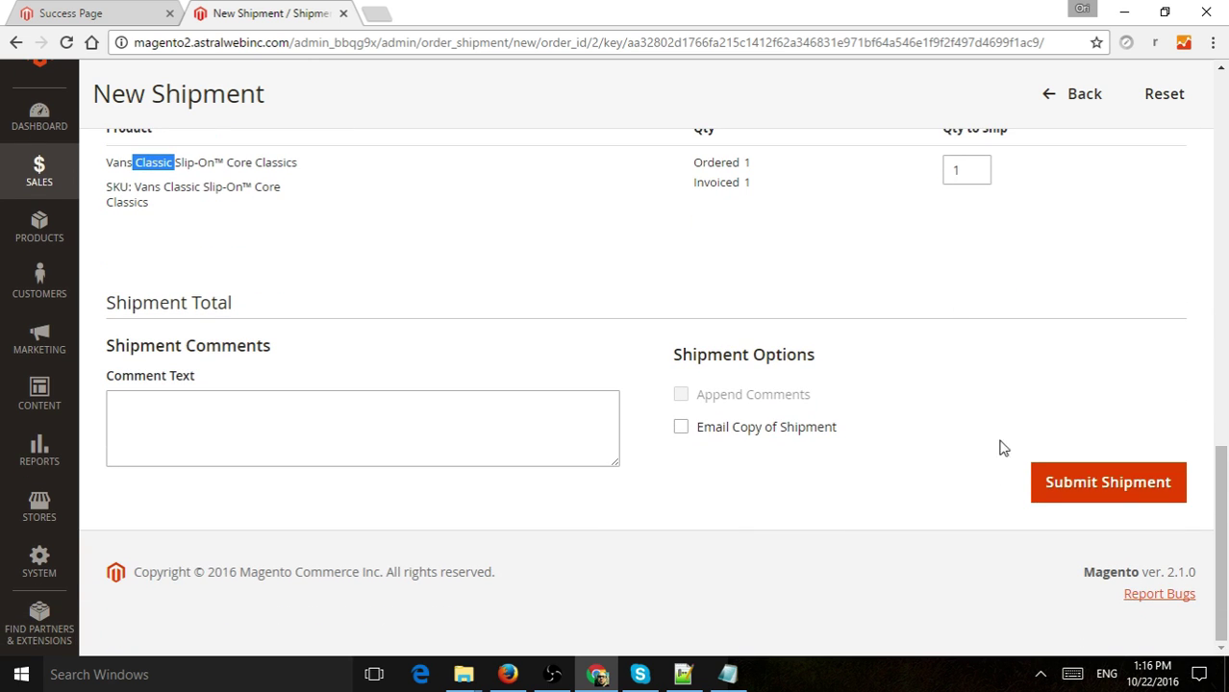
Step: Comment 'Thanks for your patience.', email the shipment with appended comments, and submit it
{"action": "left_click", "coordinate": [195, 424]}
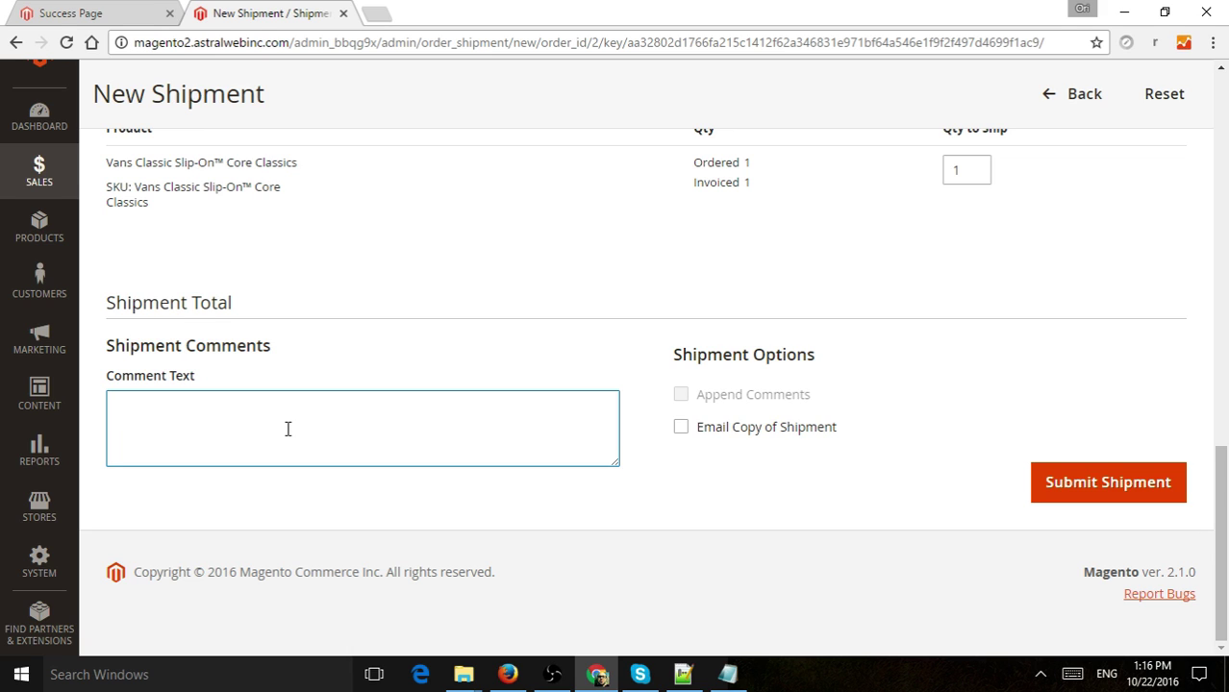
{"action": "type", "text": "Thanks for your patience"}
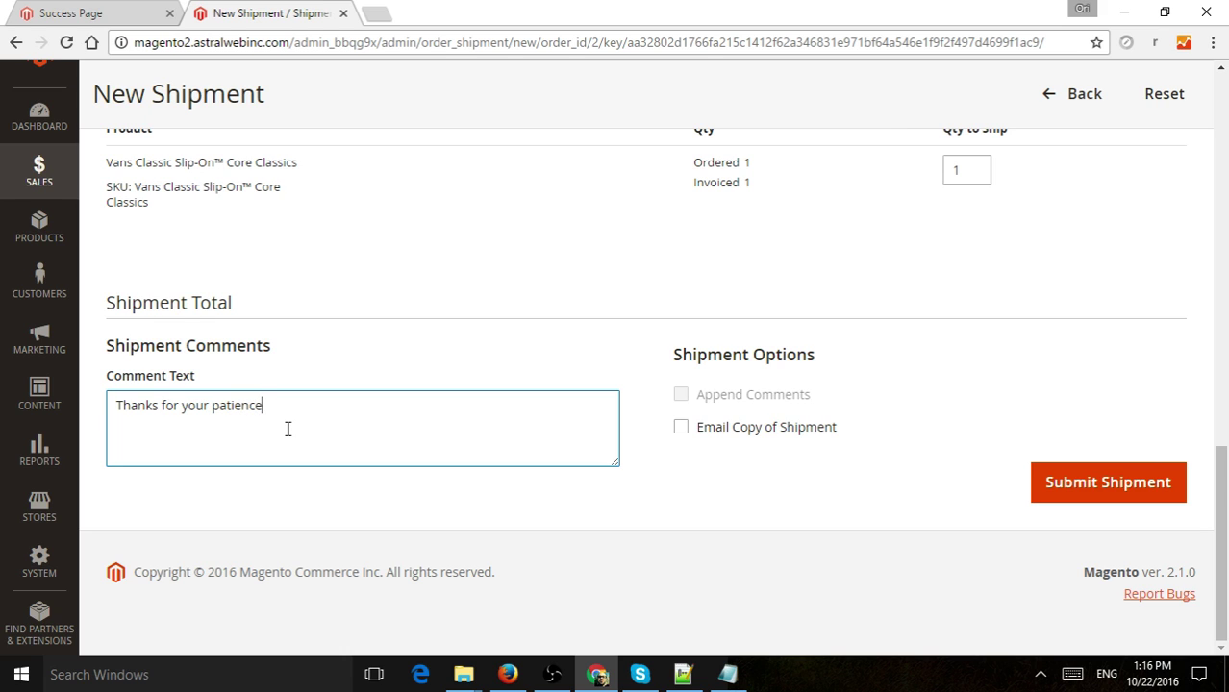
{"action": "type", "text": "."}
{"action": "left_click", "coordinate": [731, 436]}
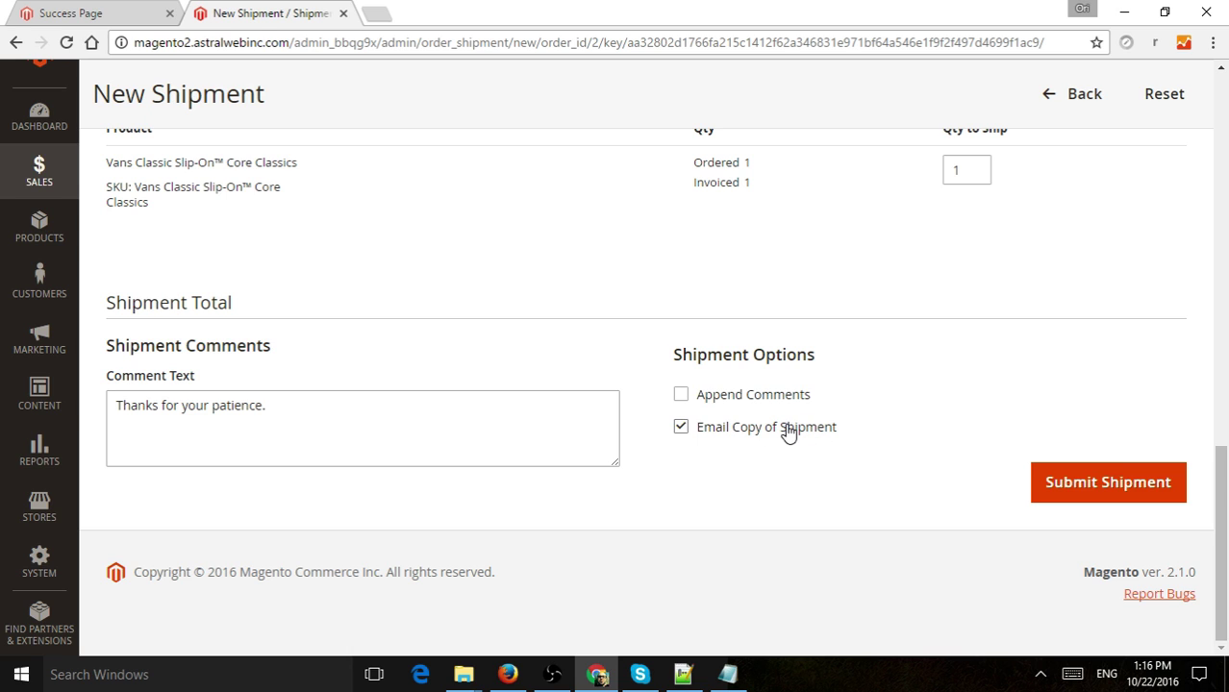
{"action": "left_click", "coordinate": [706, 398]}
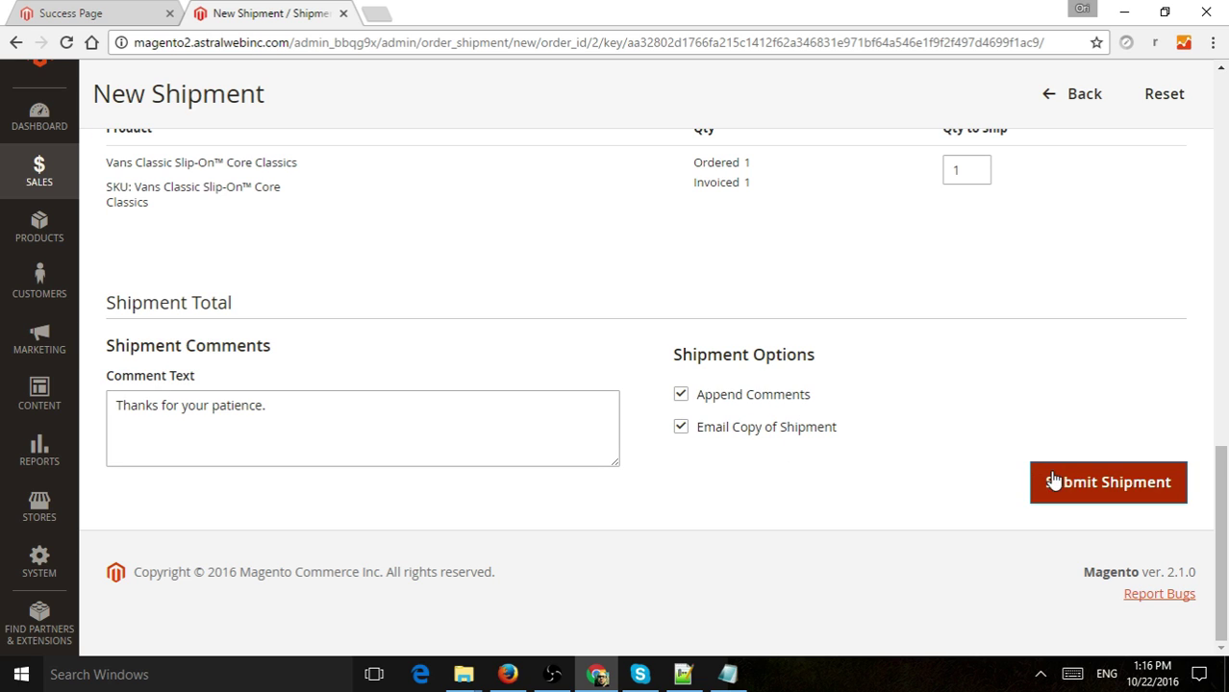
{"action": "left_click", "coordinate": [1120, 486]}
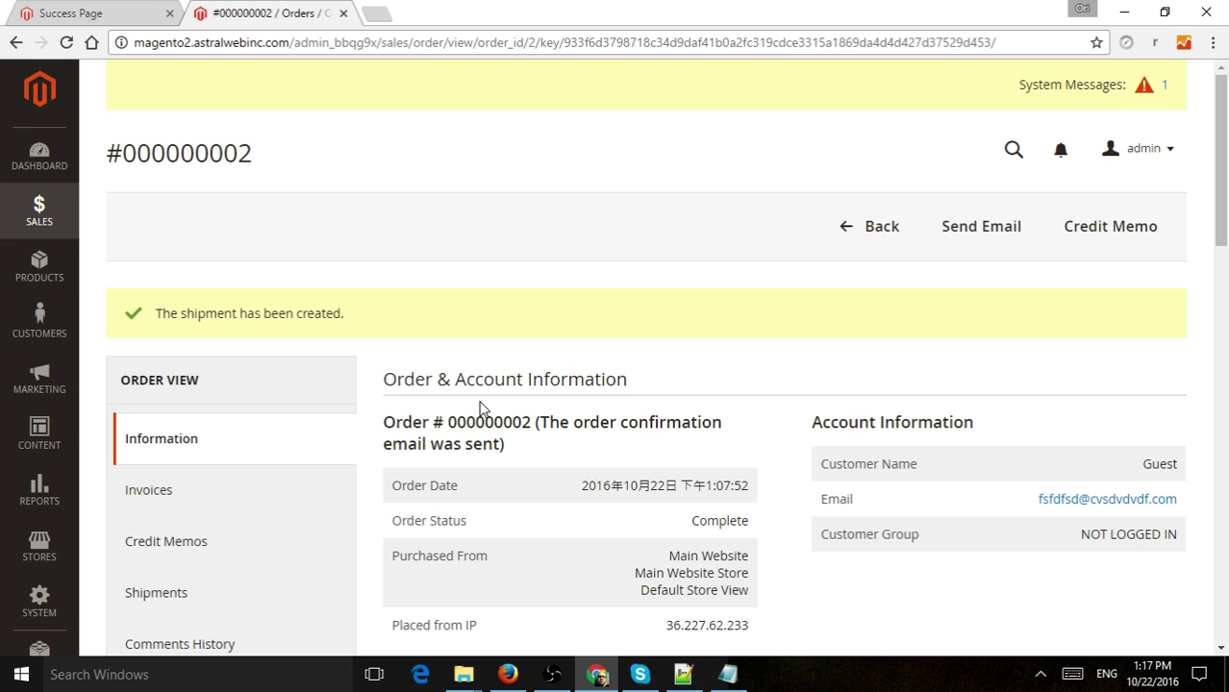
Step: Go to Sales > Orders to see both orders listed as Complete
{"action": "left_click", "coordinate": [48, 214]}
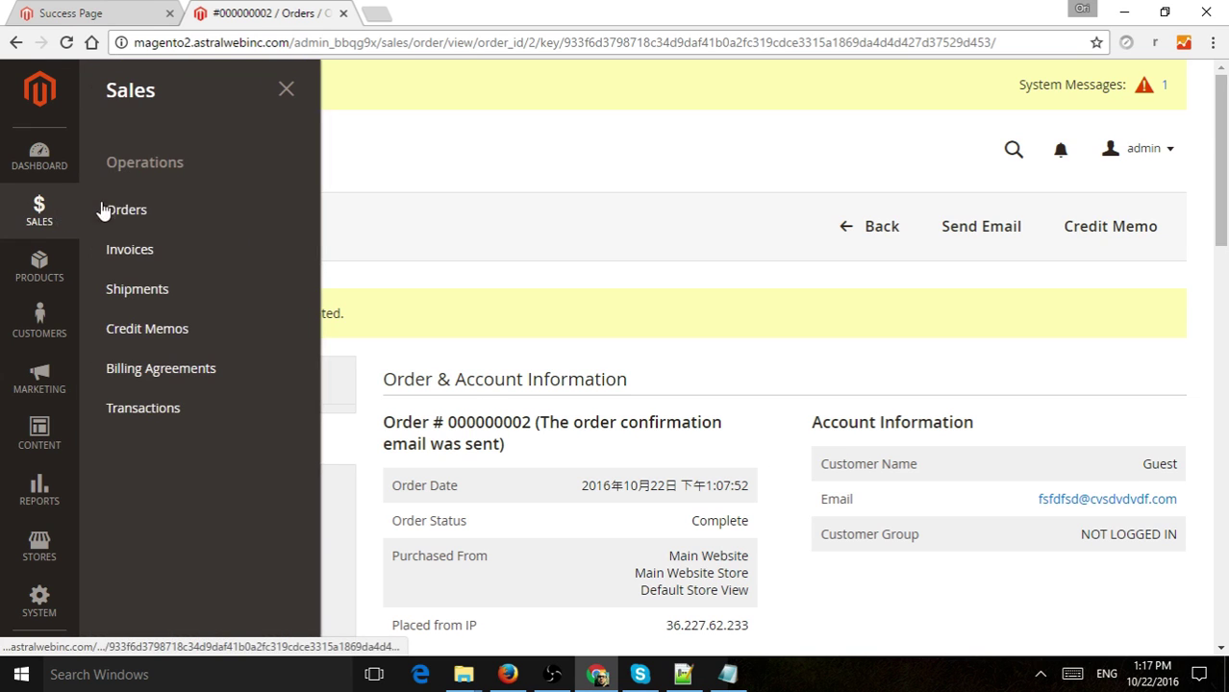
{"action": "left_click", "coordinate": [125, 212]}
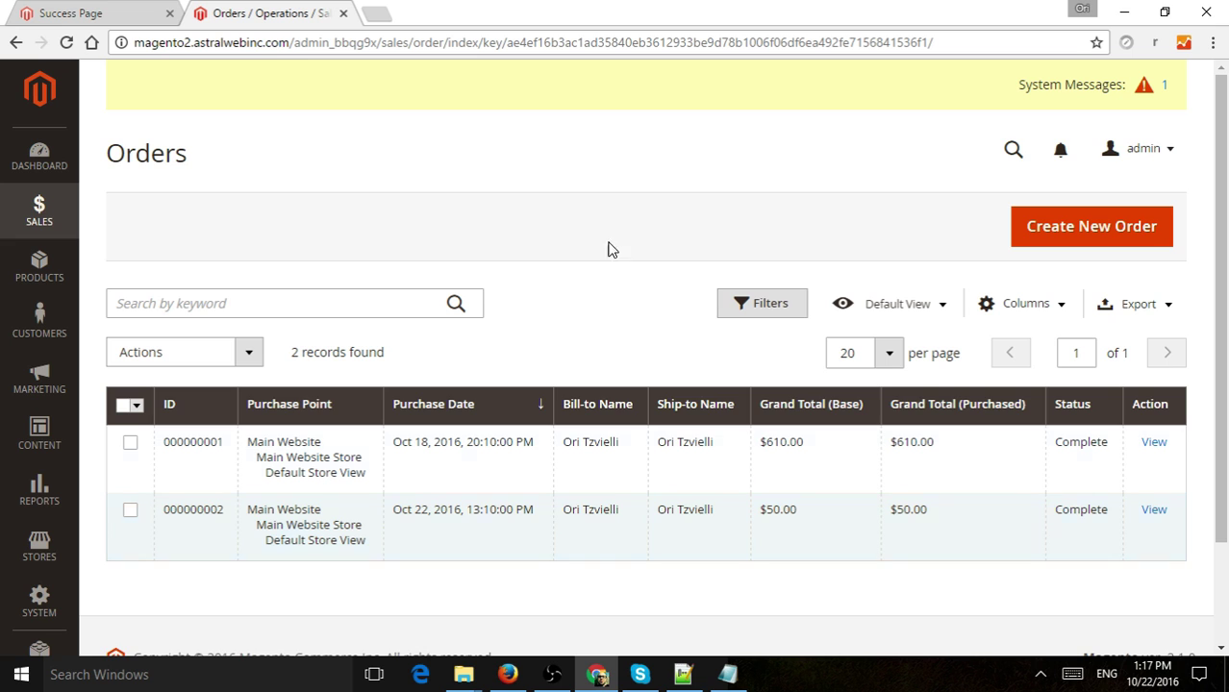
Step: Open order 000000002 and check its Shipments, Invoices, and empty Credit Memos sections
{"action": "left_click", "coordinate": [447, 539]}
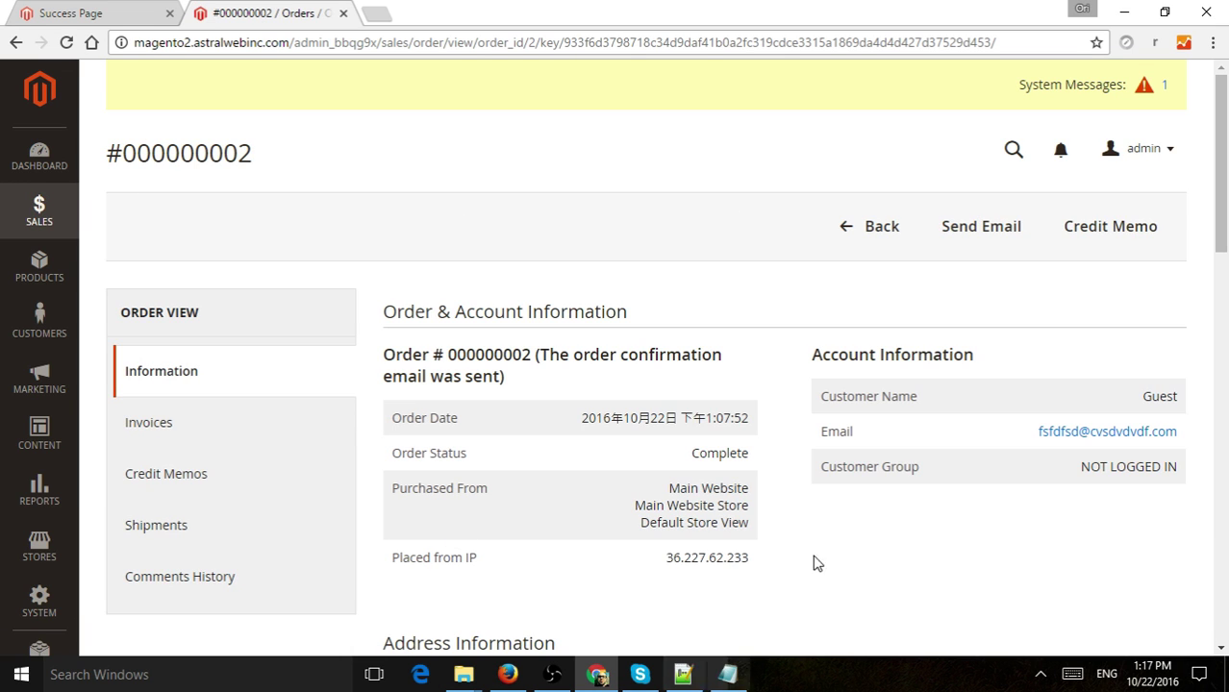
{"action": "scroll", "coordinate": [615, 371], "scroll_direction": "down", "scroll_amount": 3}
{"action": "scroll", "coordinate": [385, 346], "scroll_direction": "up", "scroll_amount": 2}
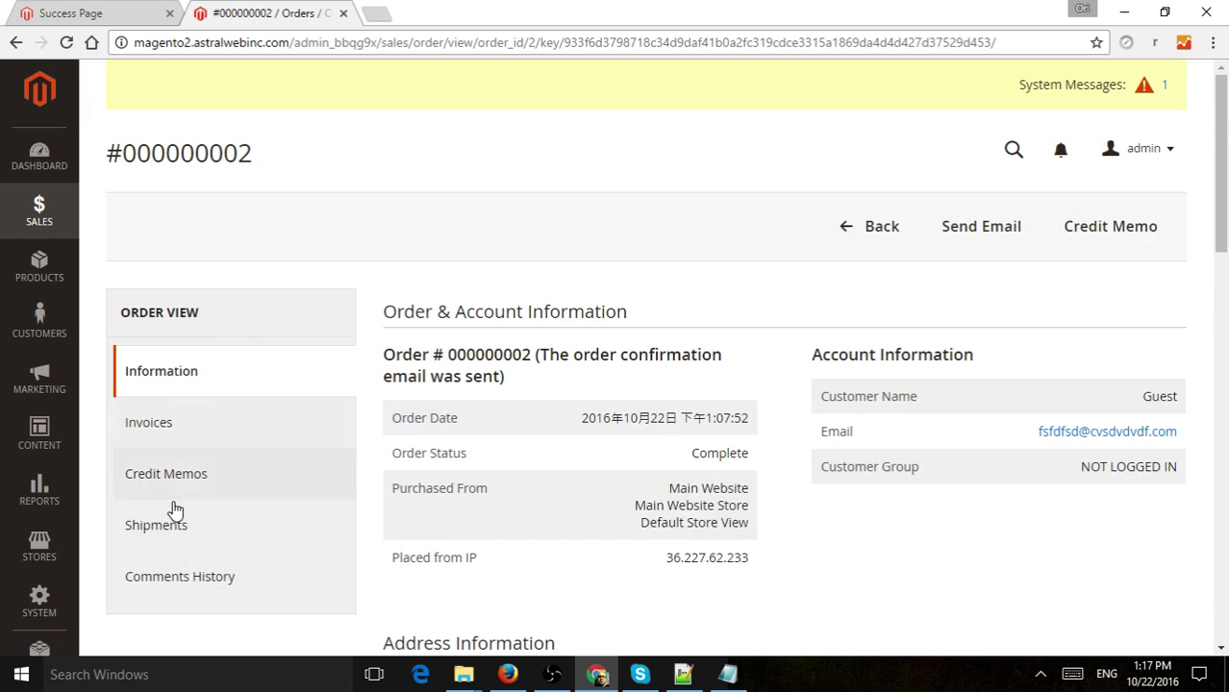
{"action": "left_click", "coordinate": [197, 522]}
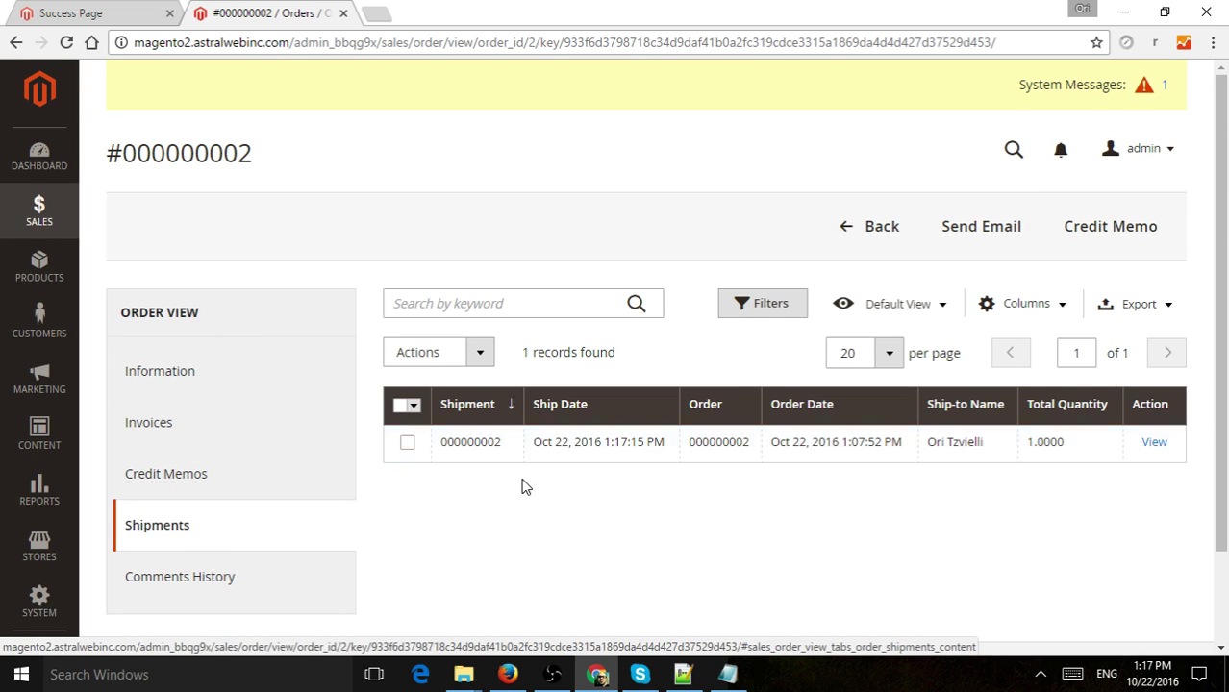
{"action": "left_click", "coordinate": [189, 424]}
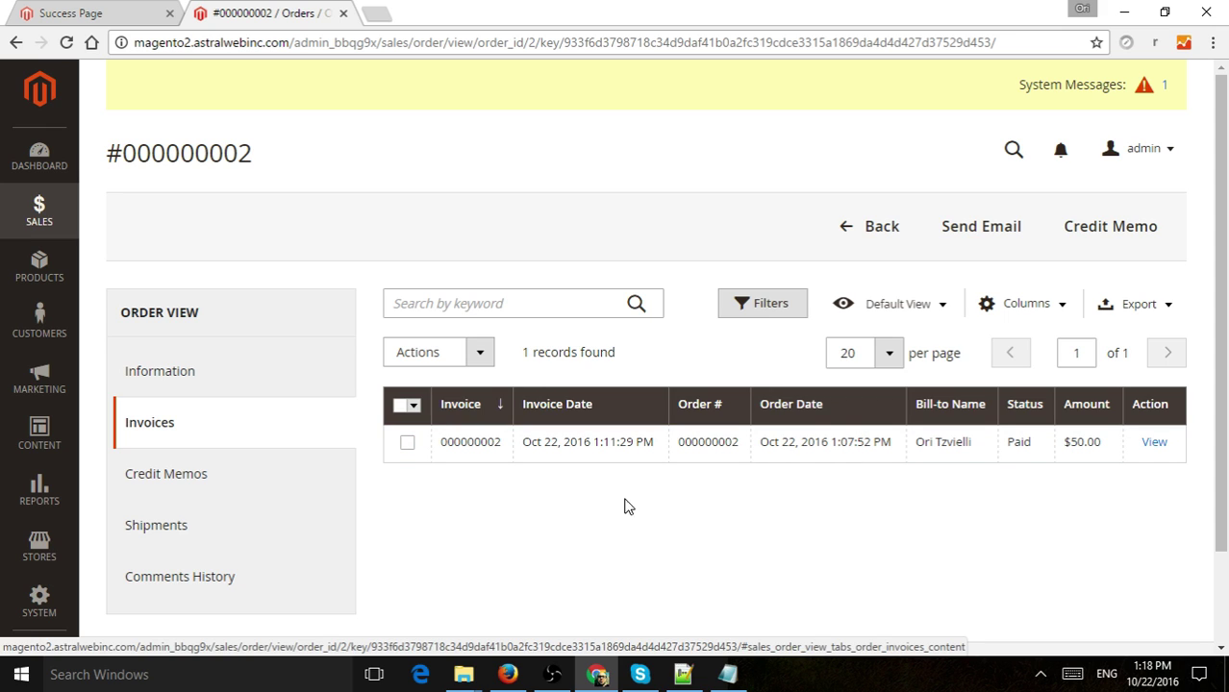
{"action": "scroll", "coordinate": [609, 505], "scroll_direction": "down", "scroll_amount": 2}
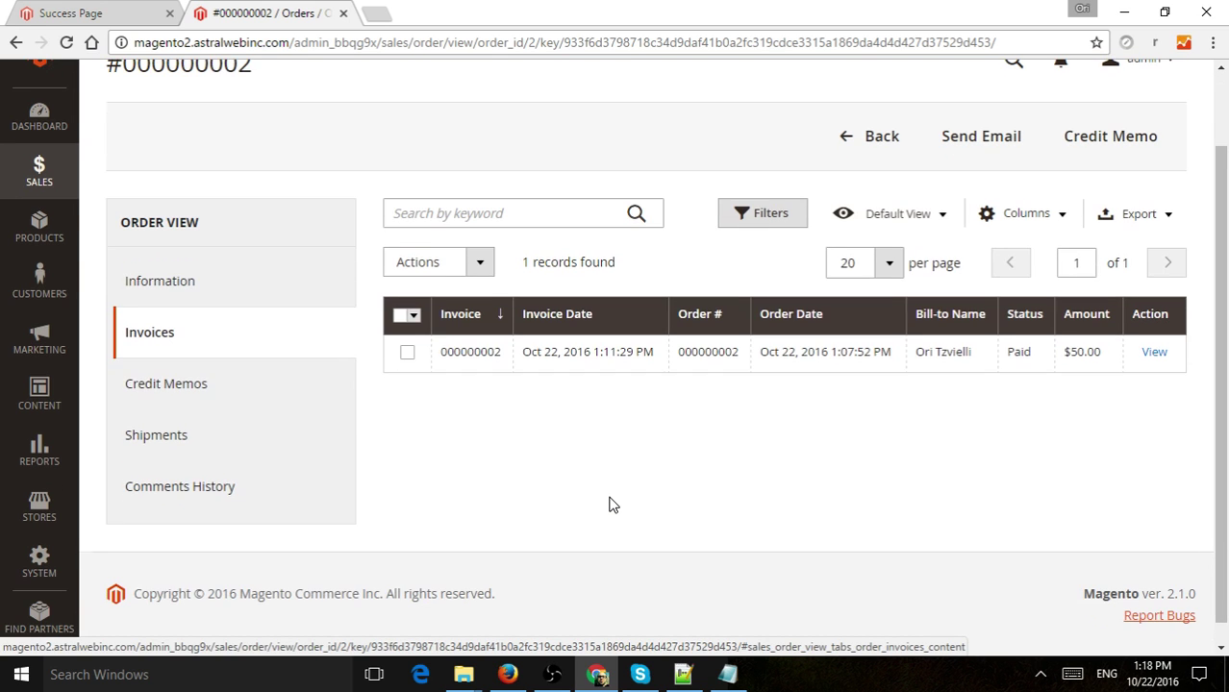
{"action": "left_click", "coordinate": [169, 384]}
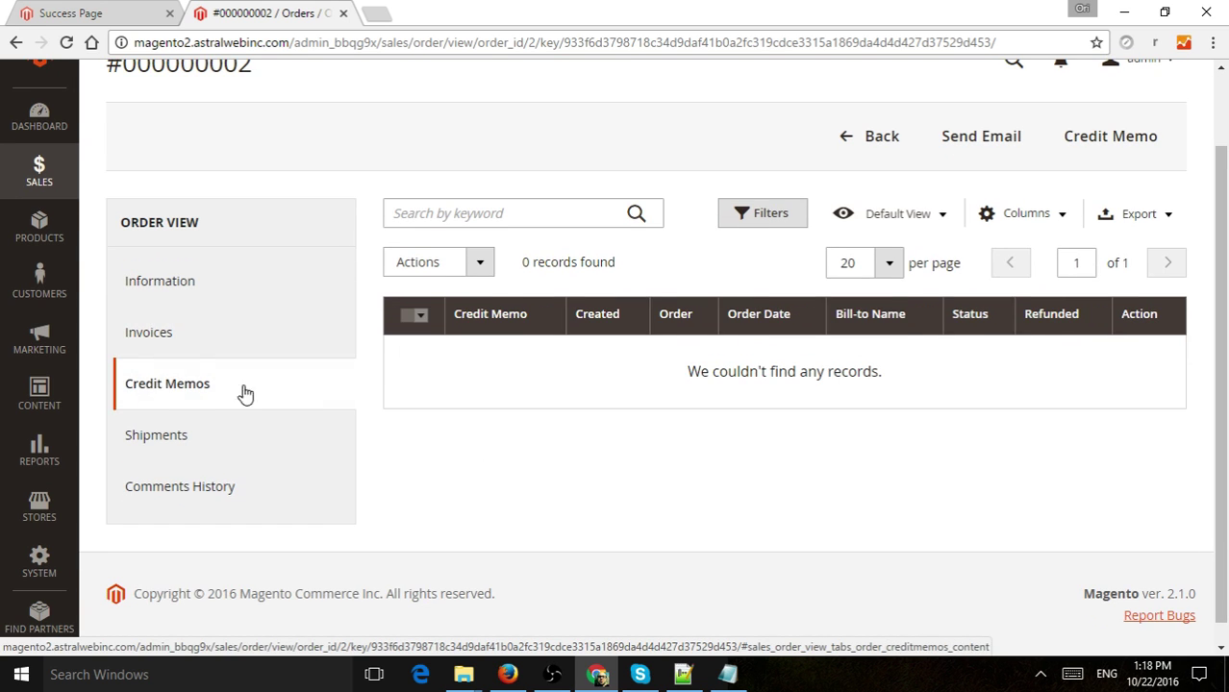
{"action": "scroll", "coordinate": [699, 491], "scroll_direction": "up", "scroll_amount": 2}
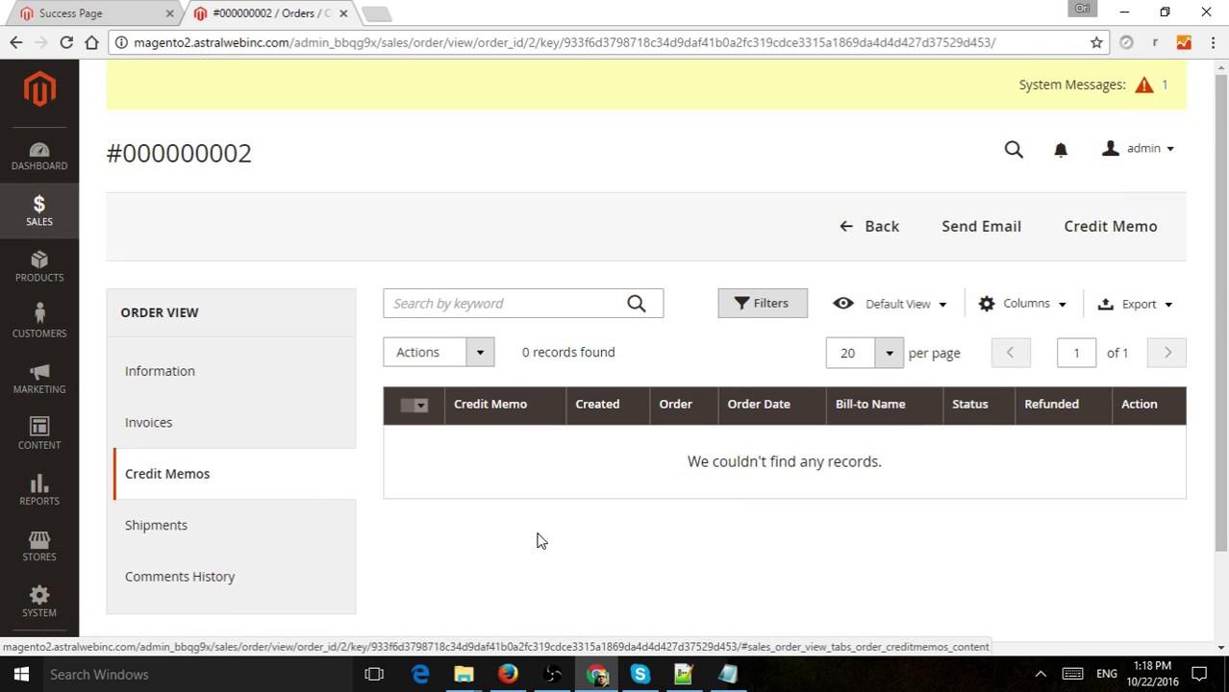
Step: Start a new credit memo and mark the ordered item Return to Stock
{"action": "left_click", "coordinate": [1120, 229]}
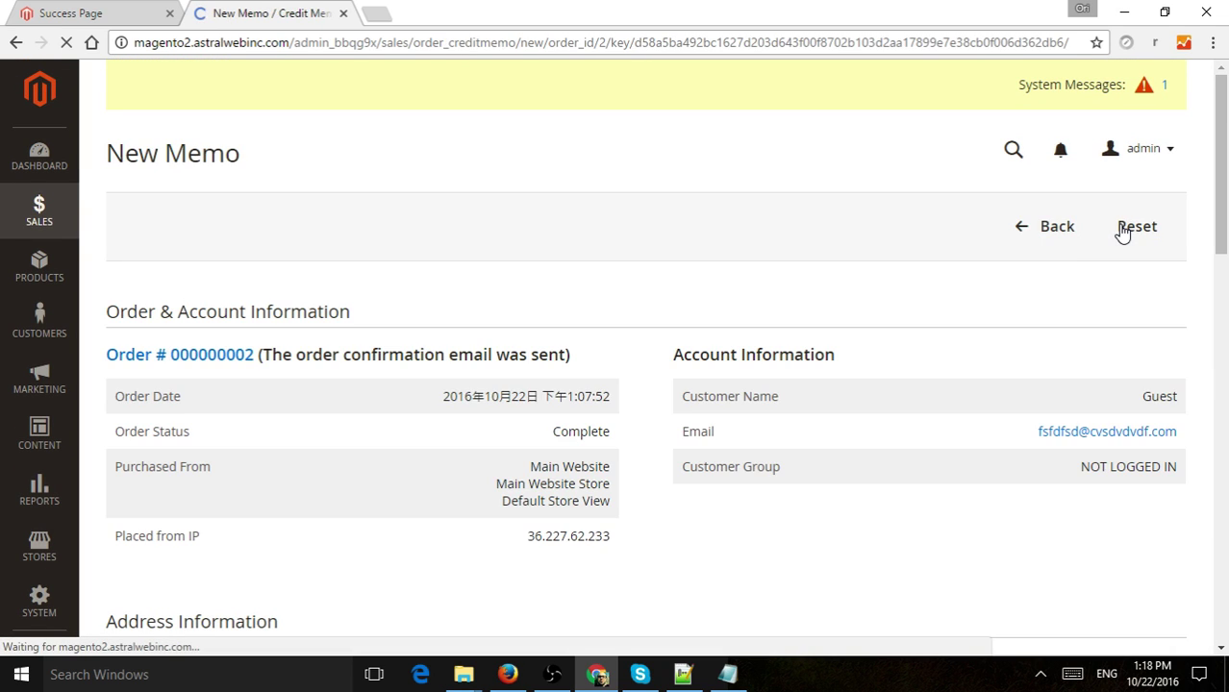
{"action": "scroll", "coordinate": [837, 313], "scroll_direction": "down", "scroll_amount": 1}
{"action": "scroll", "coordinate": [837, 314], "scroll_direction": "up", "scroll_amount": 1}
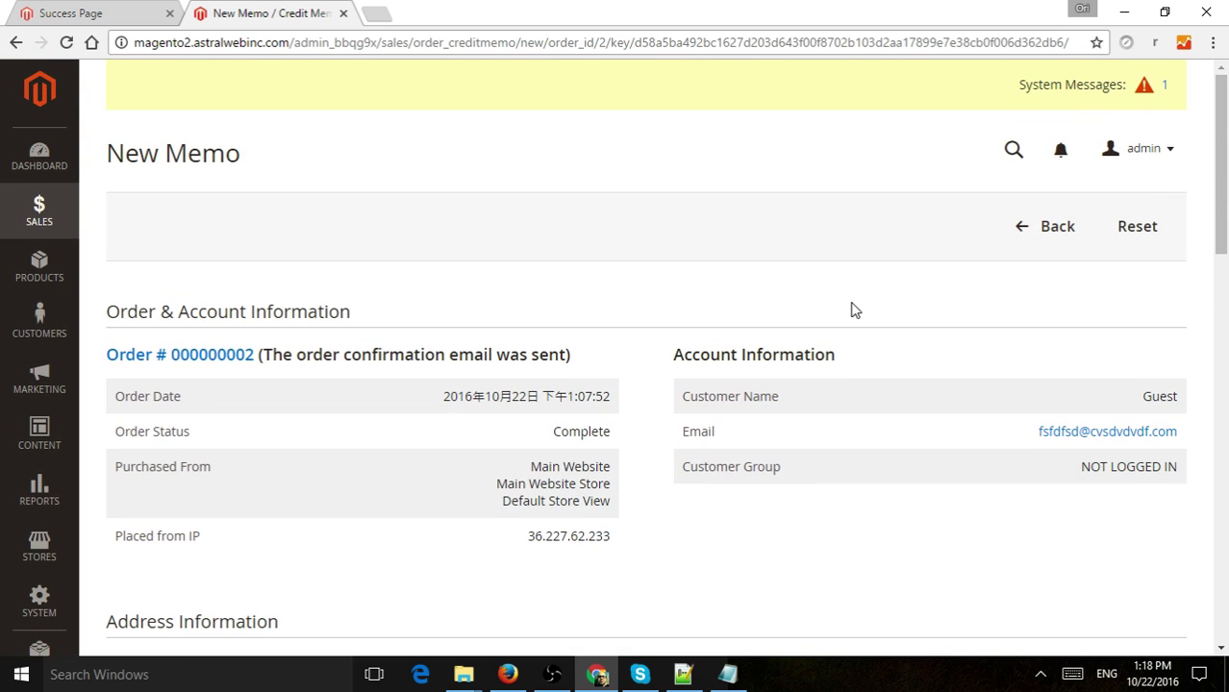
{"action": "scroll", "coordinate": [885, 306], "scroll_direction": "down", "scroll_amount": 3}
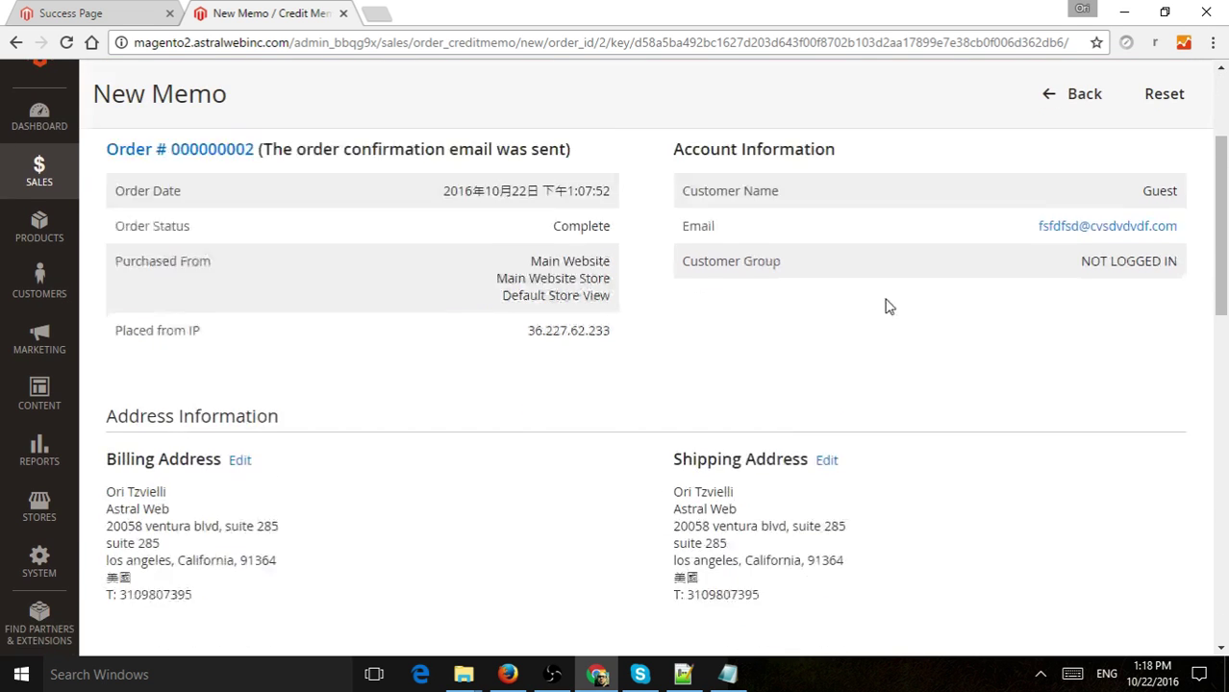
{"action": "scroll", "coordinate": [890, 304], "scroll_direction": "down", "scroll_amount": 6}
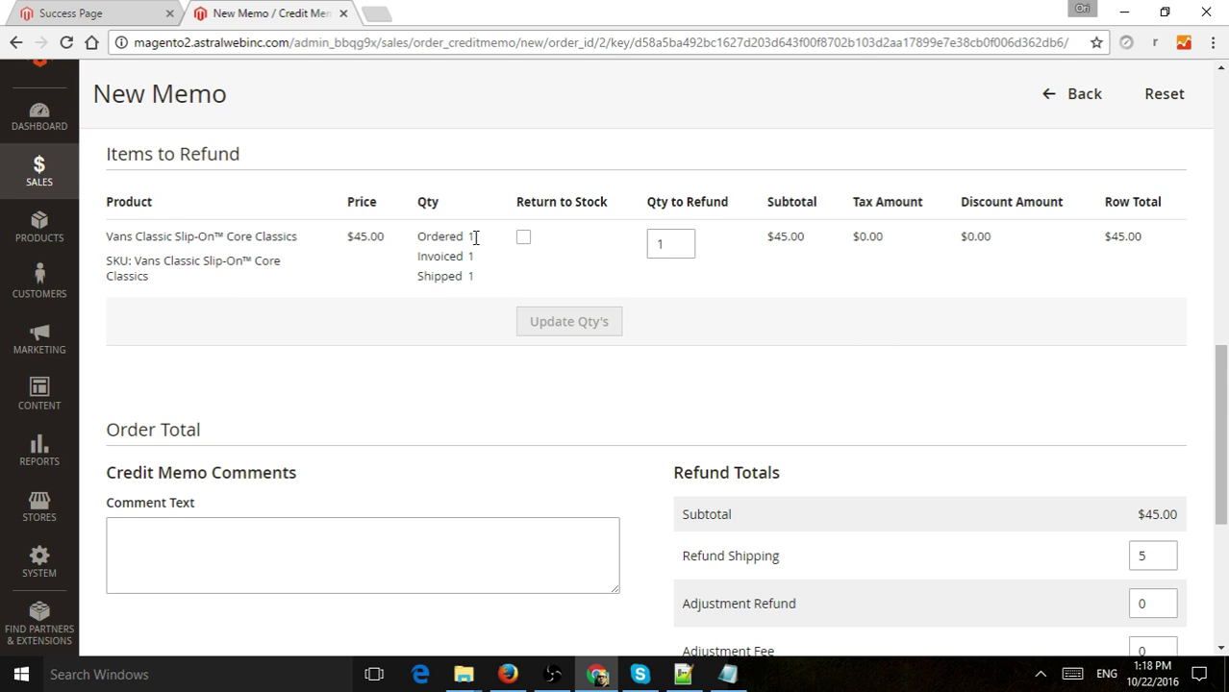
{"action": "left_click_drag", "start_coordinate": [475, 238], "coordinate": [415, 237]}
{"action": "left_click", "coordinate": [424, 239]}
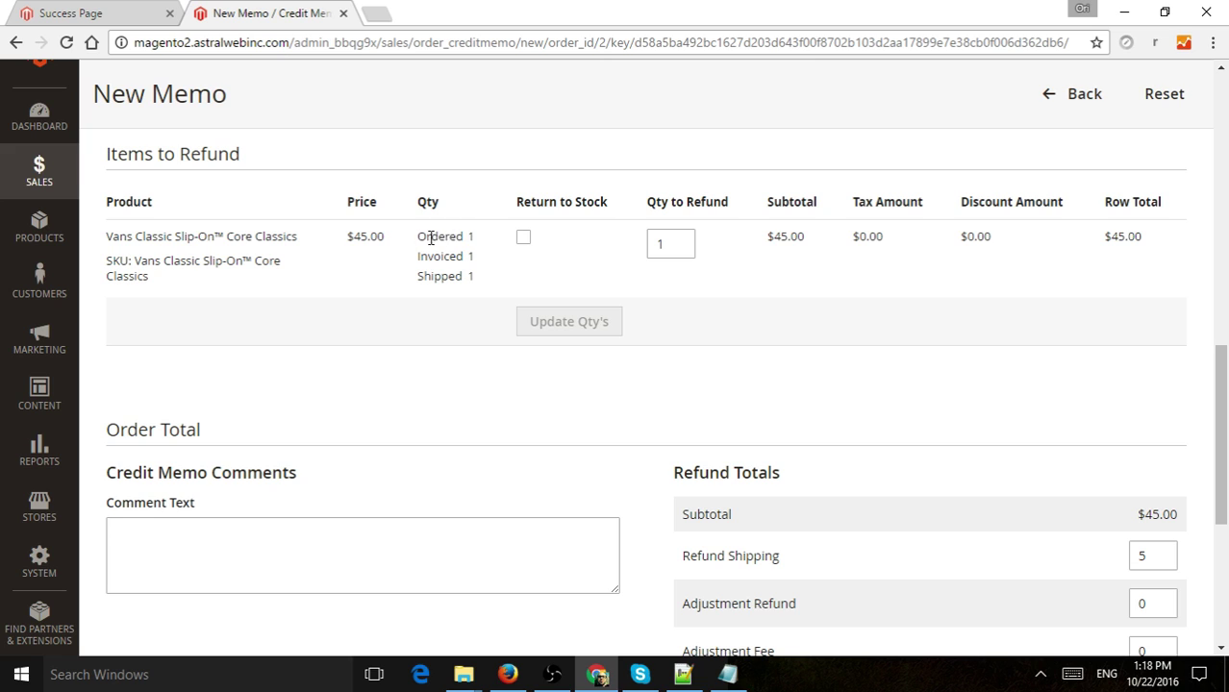
{"action": "left_click", "coordinate": [519, 240]}
Step: Review the memo's Qty to Refund, Refund Shipping and Adjustment Refund fields
{"action": "left_click_drag", "start_coordinate": [662, 200], "coordinate": [724, 196]}
{"action": "left_click", "coordinate": [723, 197]}
{"action": "scroll", "coordinate": [926, 298], "scroll_direction": "down", "scroll_amount": 2}
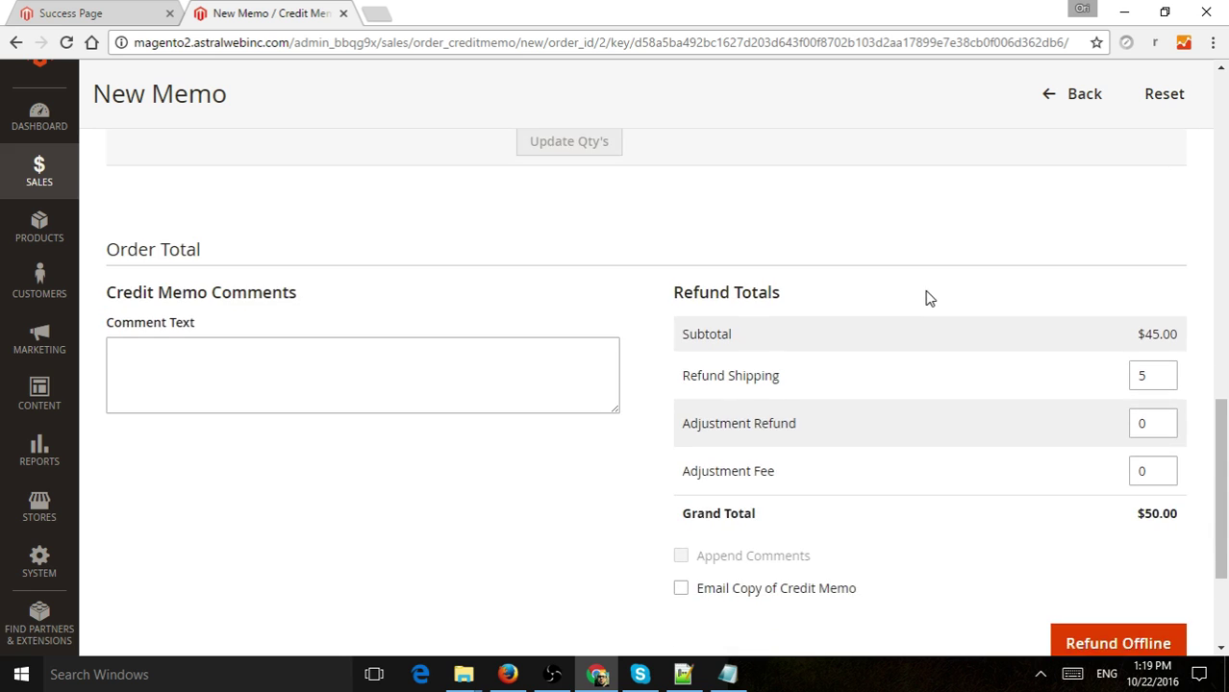
{"action": "scroll", "coordinate": [929, 298], "scroll_direction": "down", "scroll_amount": 2}
{"action": "scroll", "coordinate": [1062, 302], "scroll_direction": "up", "scroll_amount": 1}
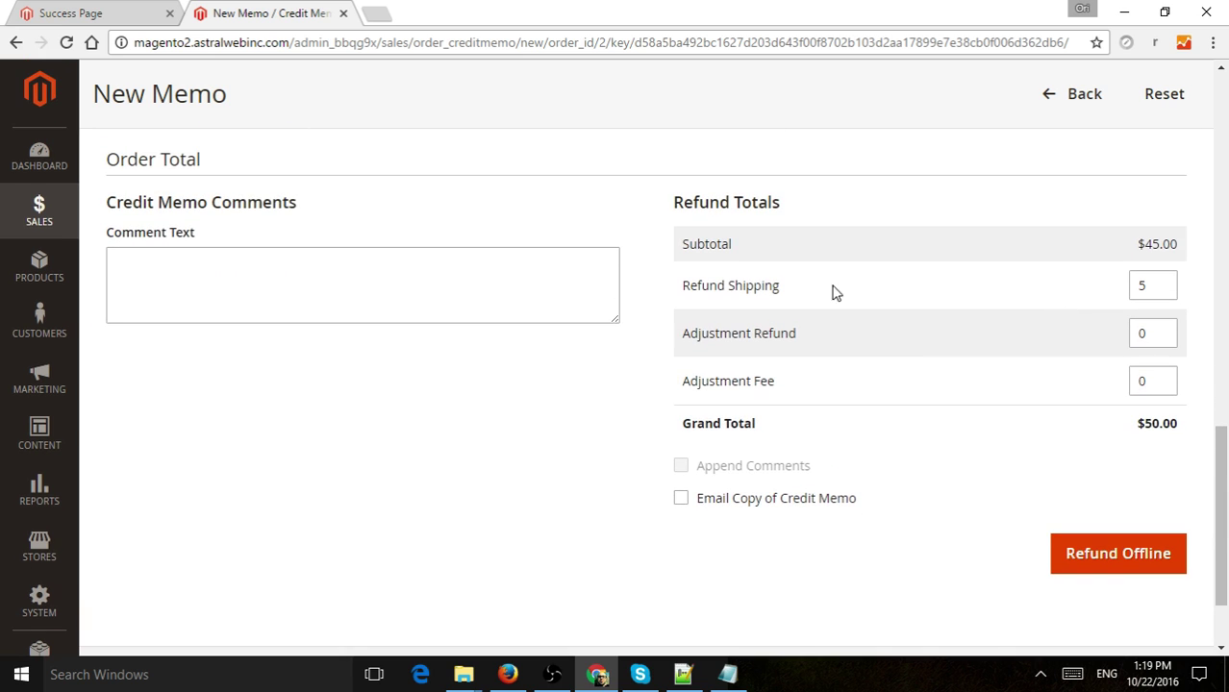
{"action": "left_click_drag", "start_coordinate": [717, 286], "coordinate": [775, 286]}
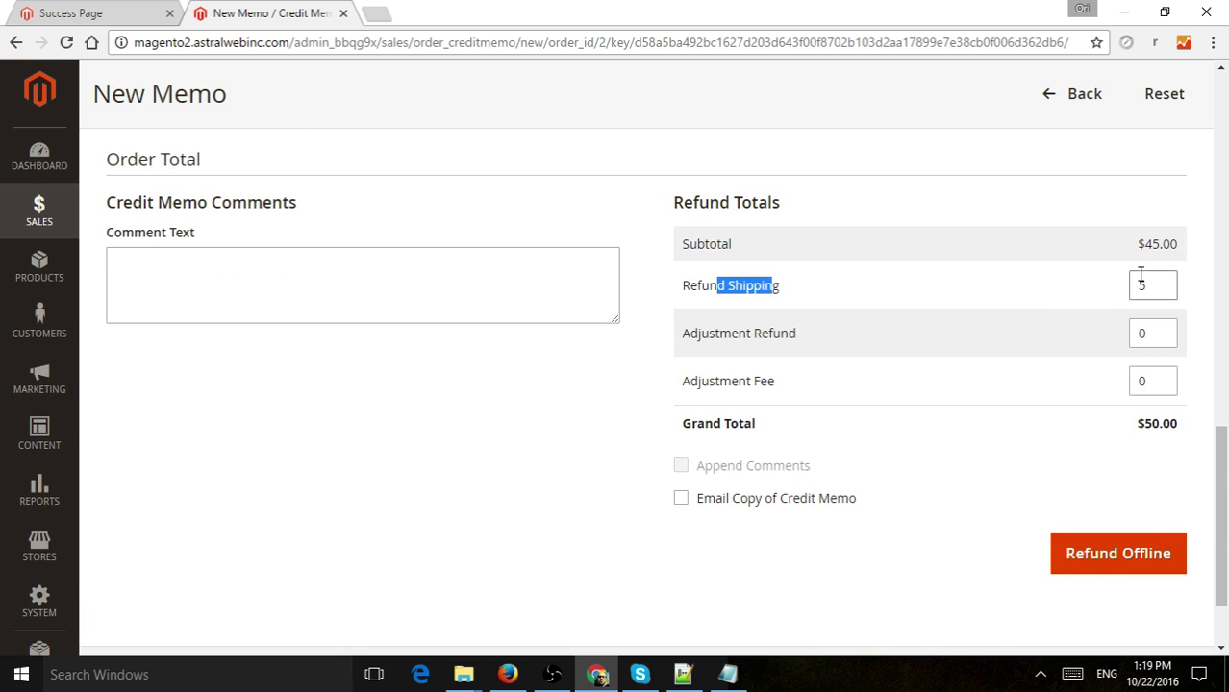
{"action": "left_click", "coordinate": [1104, 558]}
{"action": "left_click_drag", "start_coordinate": [691, 333], "coordinate": [797, 332]}
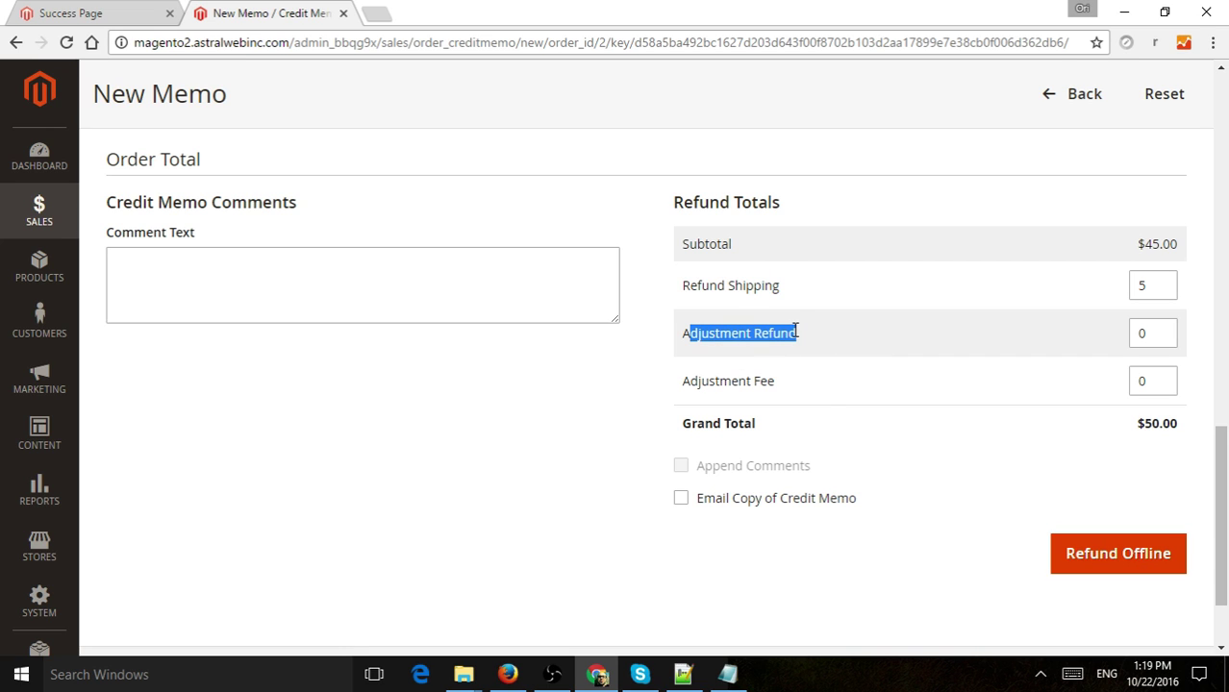
{"action": "left_click", "coordinate": [734, 381]}
{"action": "left_click_drag", "start_coordinate": [690, 333], "coordinate": [796, 346]}
{"action": "scroll", "coordinate": [606, 267], "scroll_direction": "up", "scroll_amount": 3}
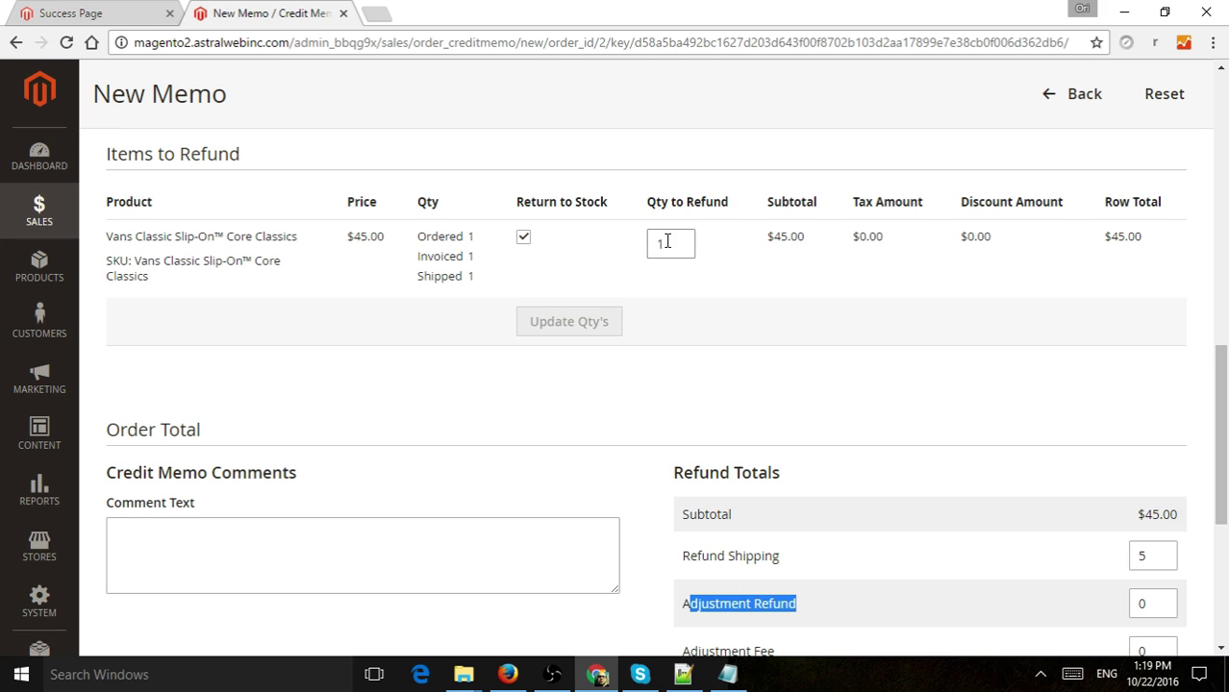
Step: Set Qty to Refund to 0, uncheck Return to Stock, and update the quantities
{"action": "double_click", "coordinate": [667, 242]}
{"action": "type", "text": "0"}
{"action": "left_click", "coordinate": [701, 313]}
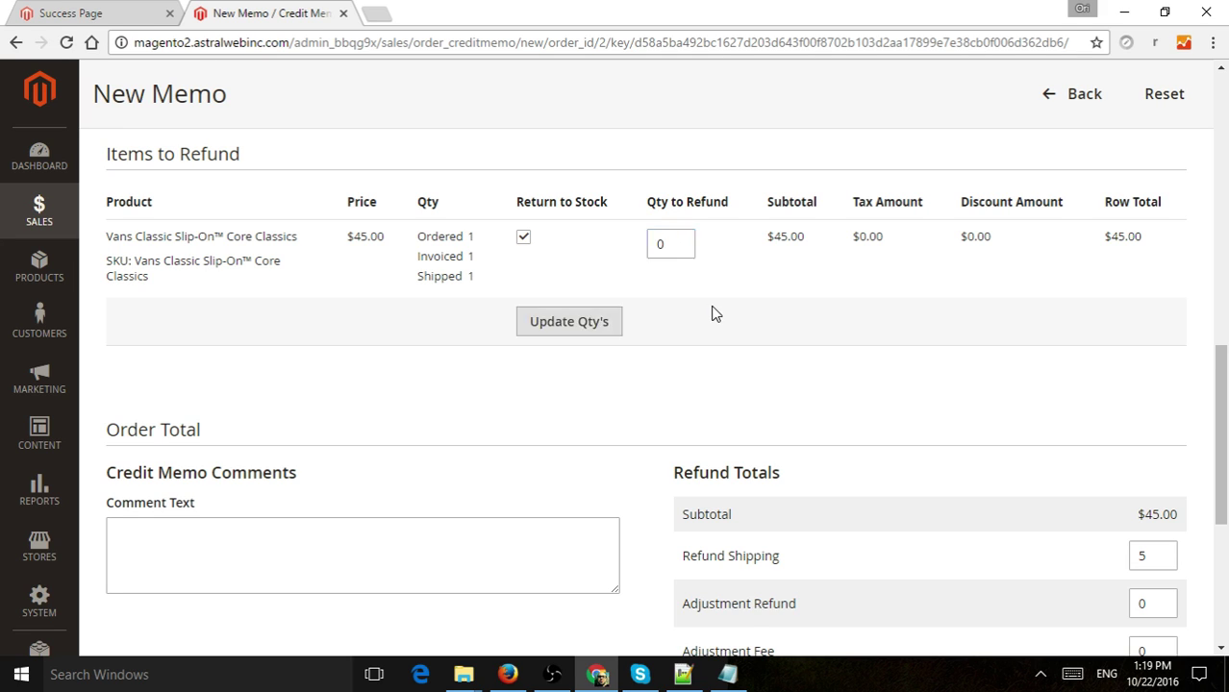
{"action": "left_click", "coordinate": [523, 237]}
{"action": "left_click", "coordinate": [577, 324]}
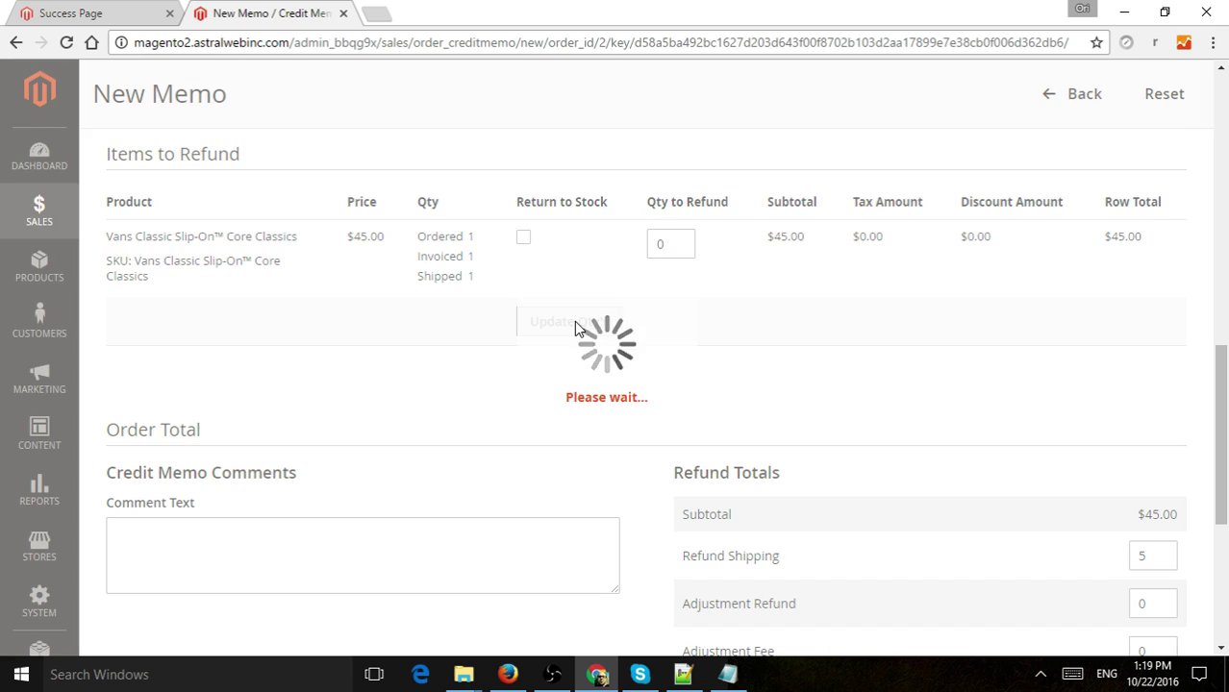
Step: Set Refund Shipping to 0 and Adjustment Refund to 10
{"action": "scroll", "coordinate": [987, 376], "scroll_direction": "down", "scroll_amount": 4}
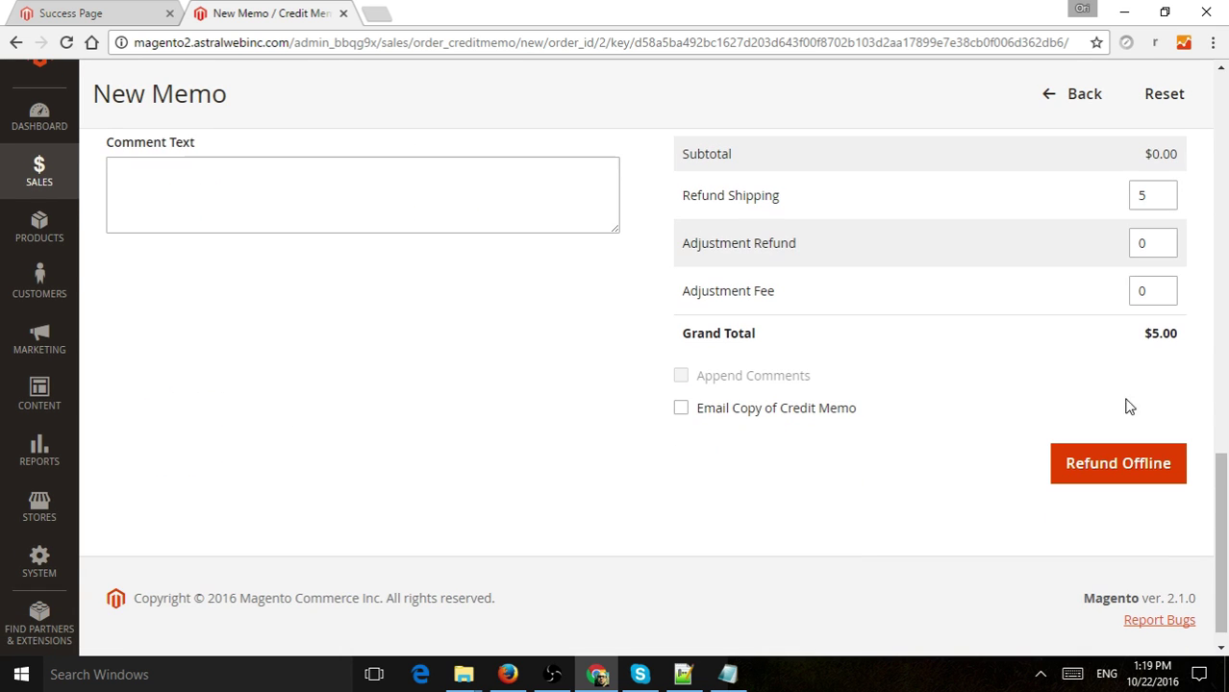
{"action": "left_click_drag", "start_coordinate": [722, 211], "coordinate": [846, 195]}
{"action": "double_click", "coordinate": [1145, 192]}
{"action": "type", "text": "0"}
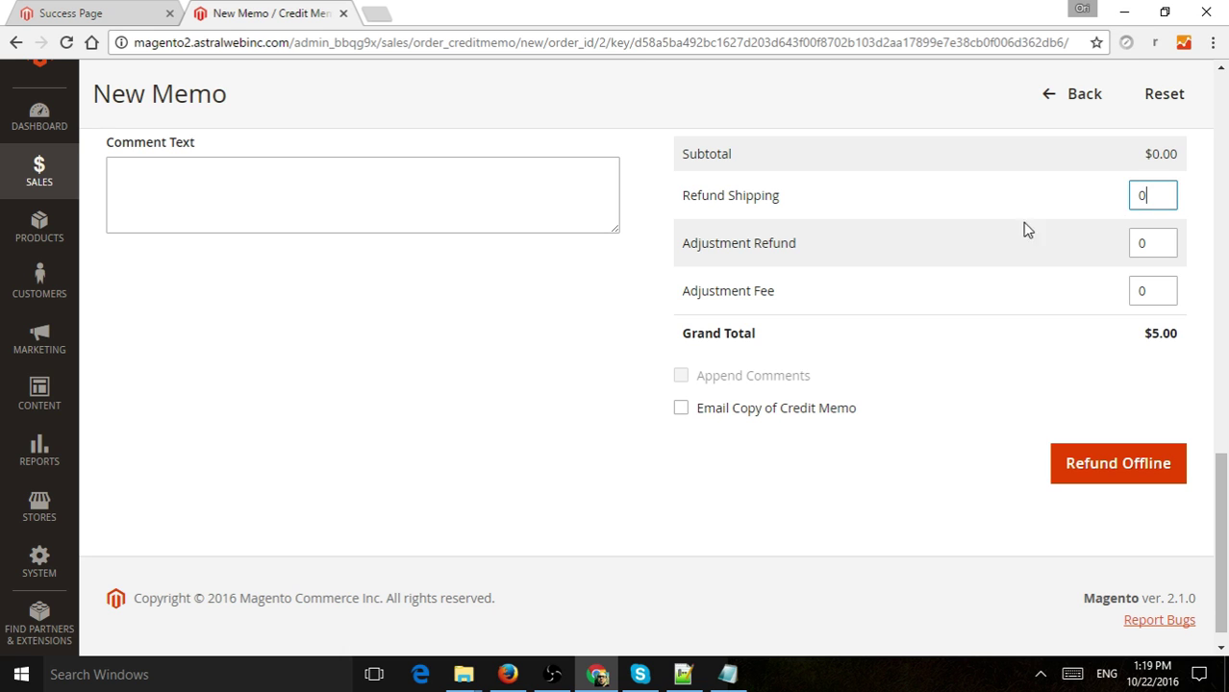
{"action": "double_click", "coordinate": [1150, 250]}
{"action": "type", "text": "10"}
{"action": "left_click", "coordinate": [1055, 260]}
Step: Set Adjustment Fee to 5, bringing the grand total to $5.00
{"action": "scroll", "coordinate": [1053, 260], "scroll_direction": "up", "scroll_amount": 4}
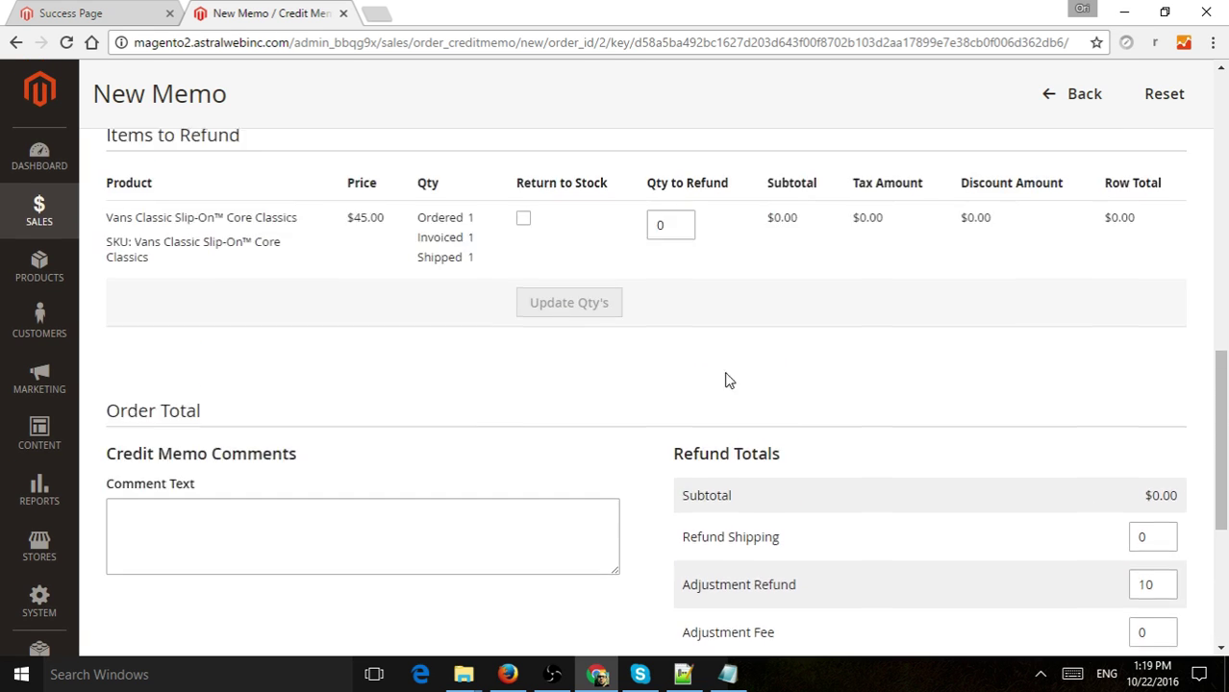
{"action": "scroll", "coordinate": [961, 408], "scroll_direction": "down", "scroll_amount": 3}
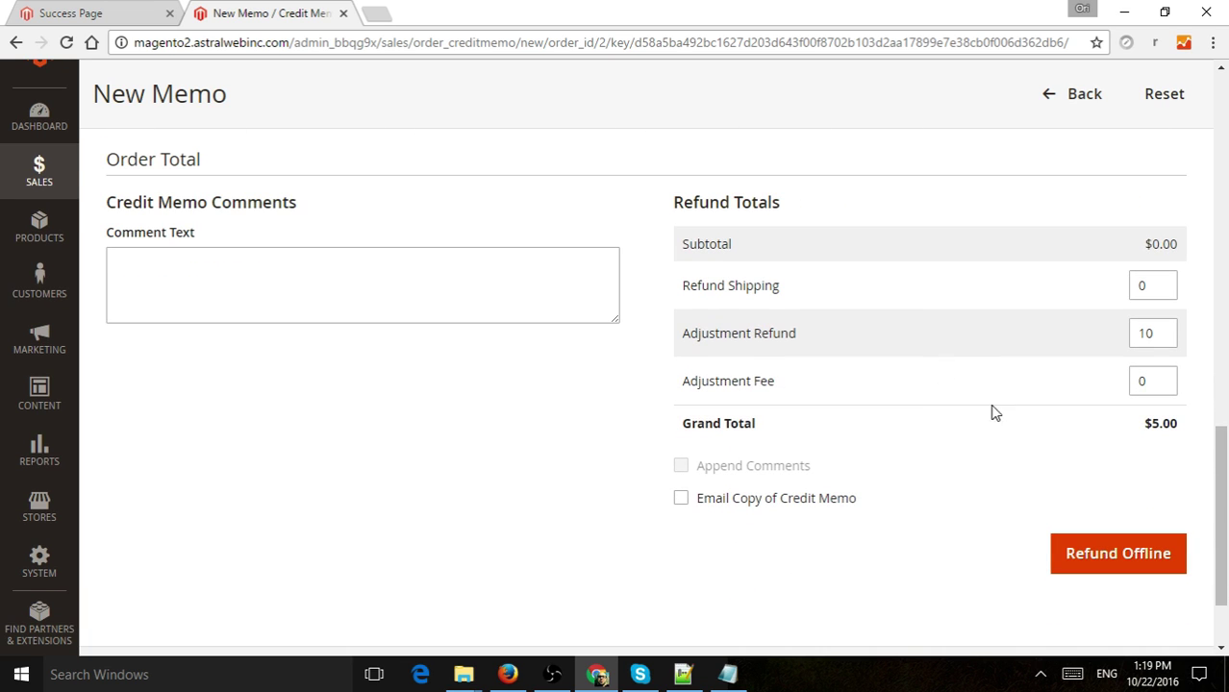
{"action": "left_click", "coordinate": [1119, 565]}
{"action": "left_click_drag", "start_coordinate": [693, 384], "coordinate": [777, 382]}
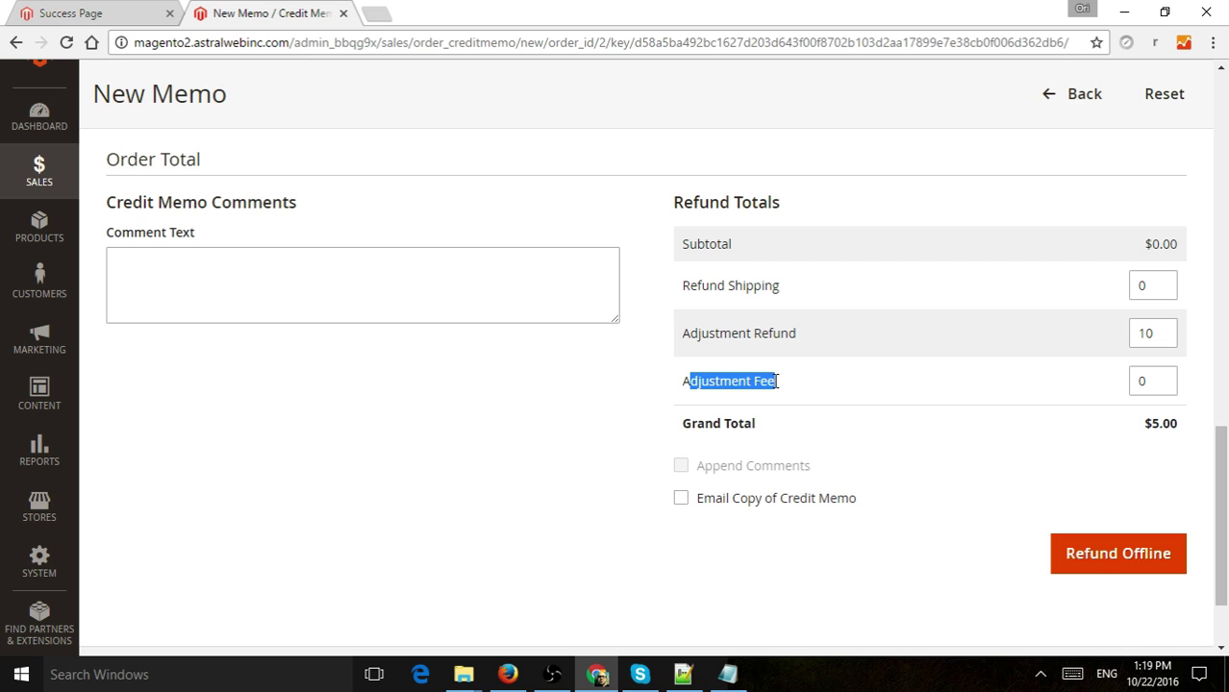
{"action": "left_click", "coordinate": [772, 382]}
{"action": "left_click", "coordinate": [1169, 339]}
{"action": "left_click_drag", "start_coordinate": [1170, 340], "coordinate": [1097, 332]}
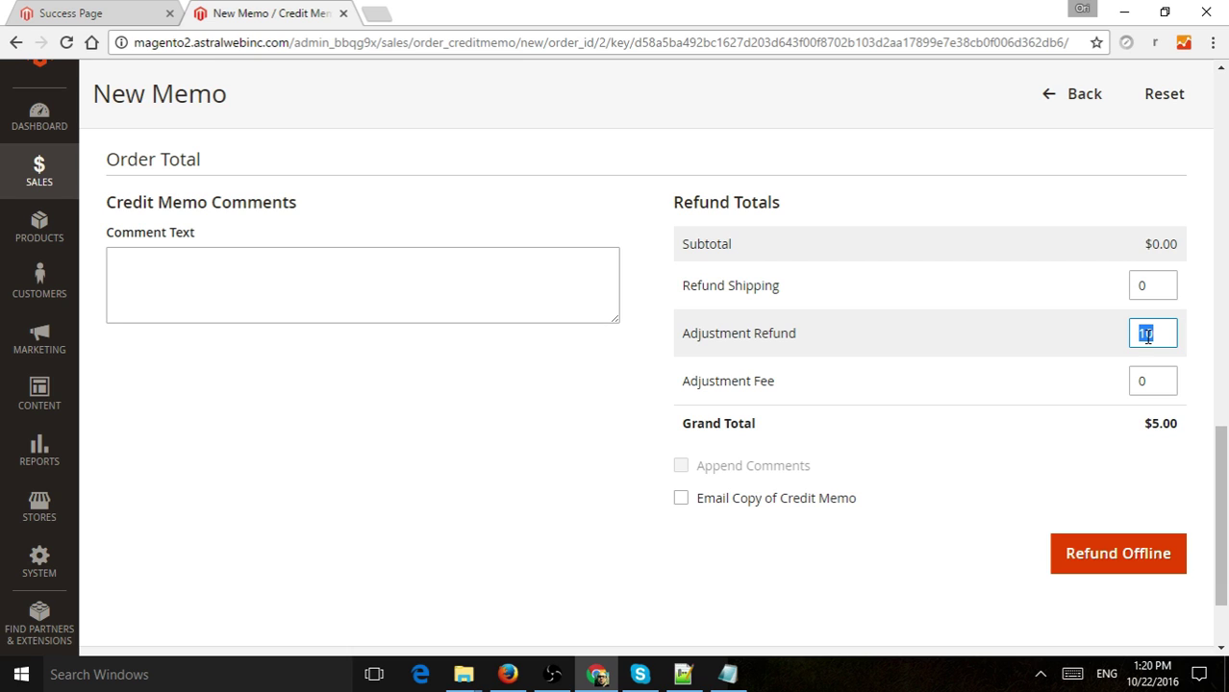
{"action": "double_click", "coordinate": [1156, 382]}
{"action": "type", "text": "5"}
{"action": "left_click", "coordinate": [1167, 336]}
{"action": "double_click", "coordinate": [1167, 335]}
{"action": "left_click_drag", "start_coordinate": [707, 377], "coordinate": [774, 375]}
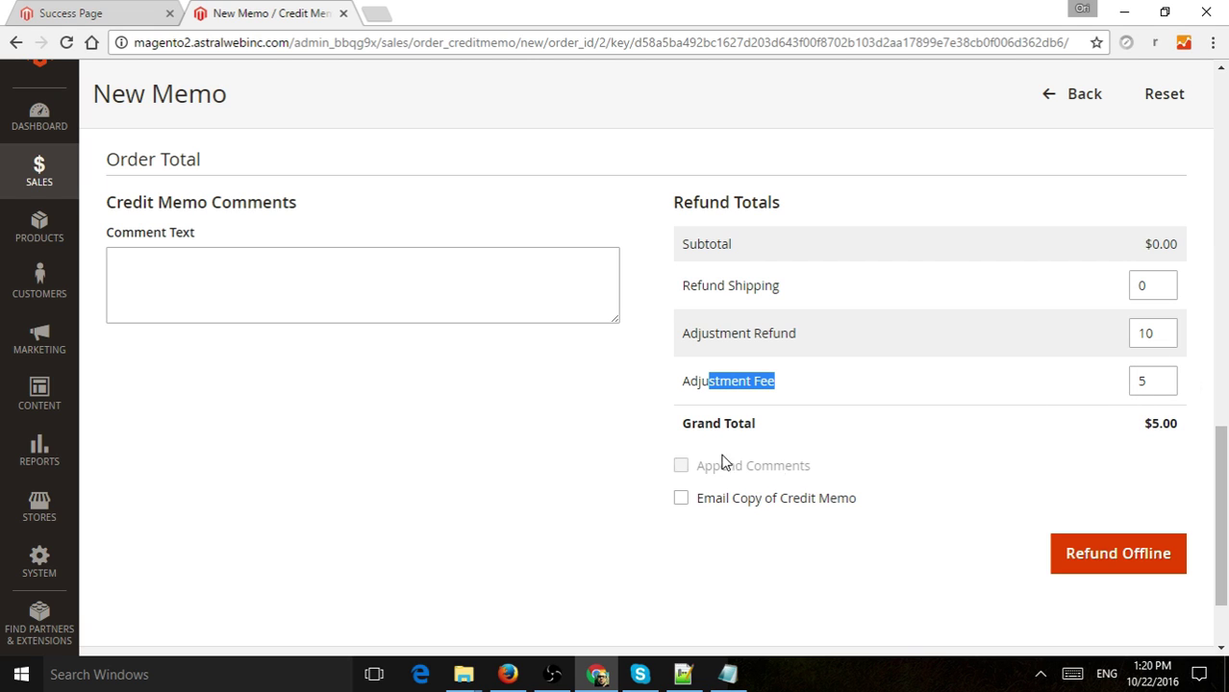
Step: Email a copy with appended comments and issue the $5.00 memo via Refund Offline
{"action": "left_click", "coordinate": [802, 508]}
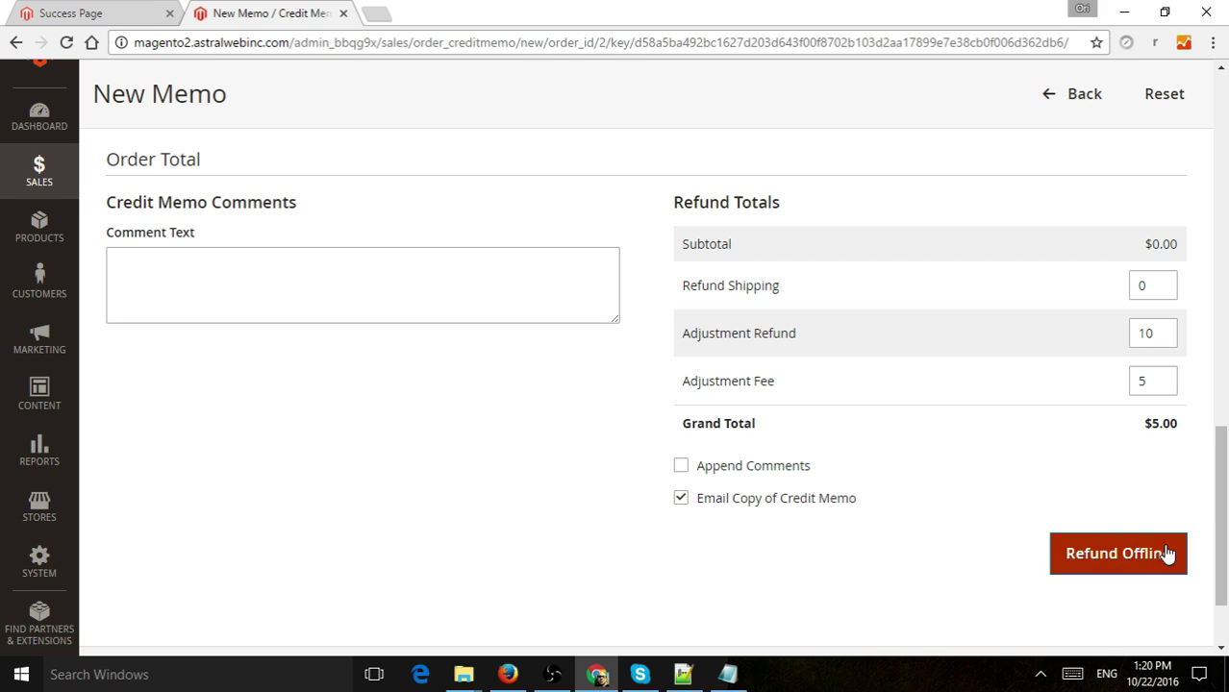
{"action": "left_click", "coordinate": [296, 268]}
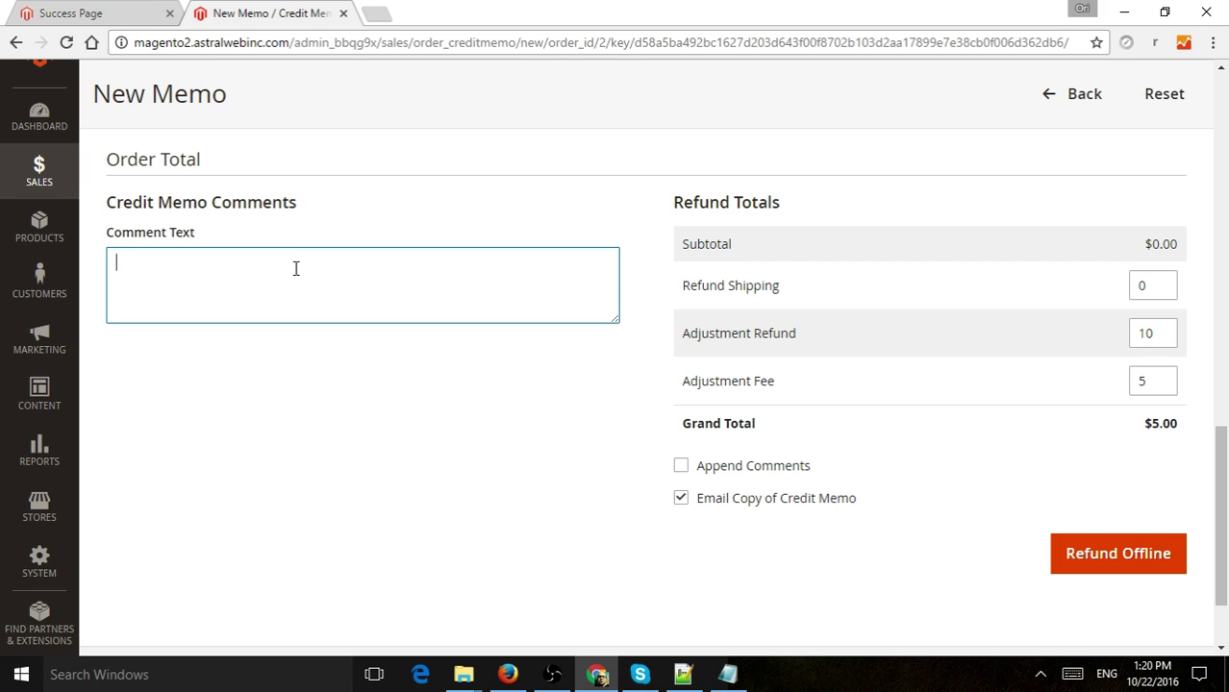
{"action": "left_click", "coordinate": [748, 476]}
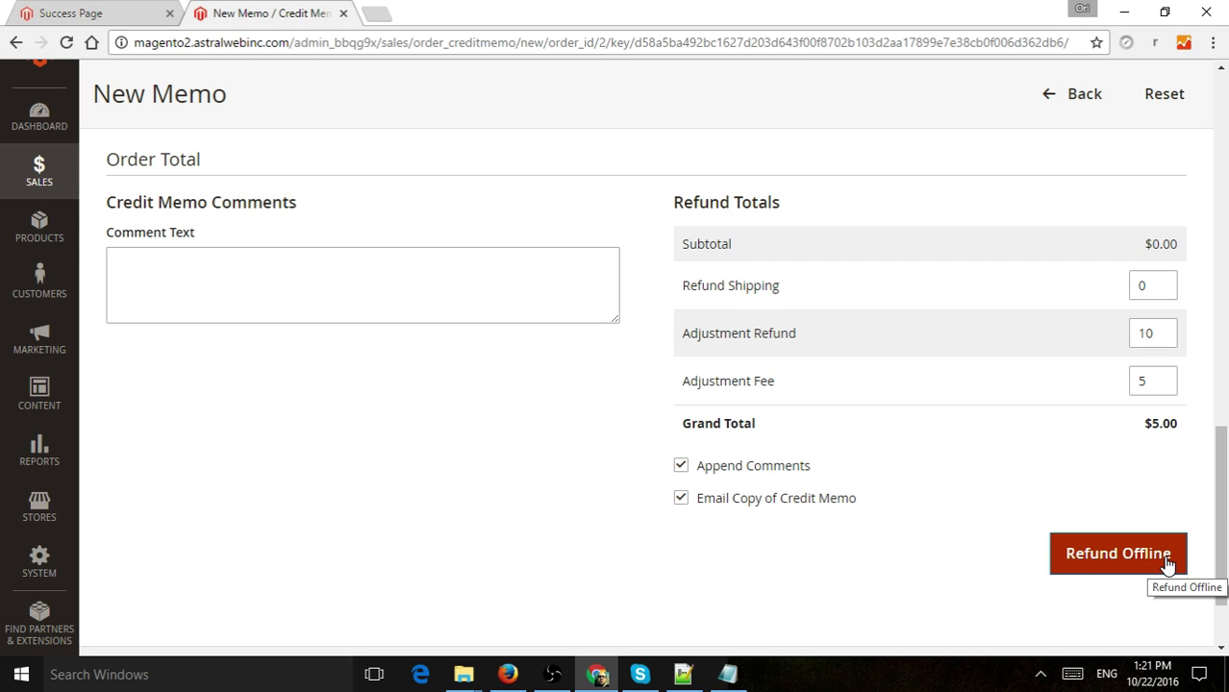
{"action": "left_click", "coordinate": [1168, 564]}
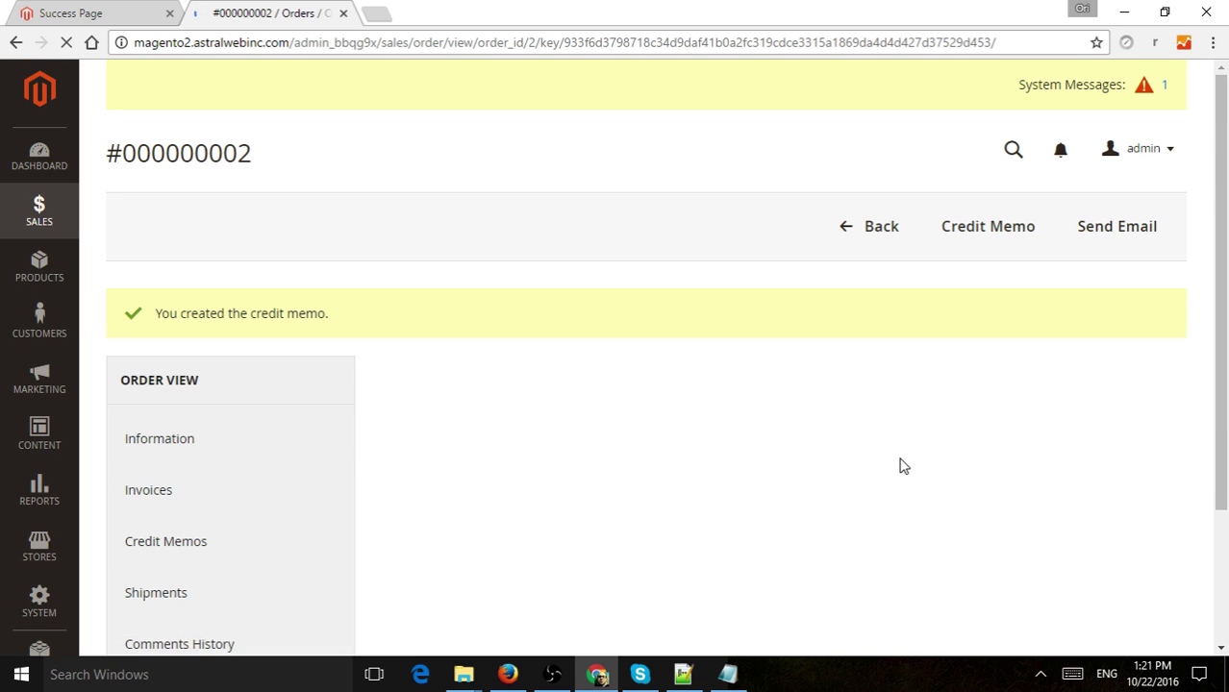
Step: Check the order's Credit Memos list for the $5.00 memo, then return to Sales > Orders
{"action": "scroll", "coordinate": [284, 327], "scroll_direction": "down", "scroll_amount": 2}
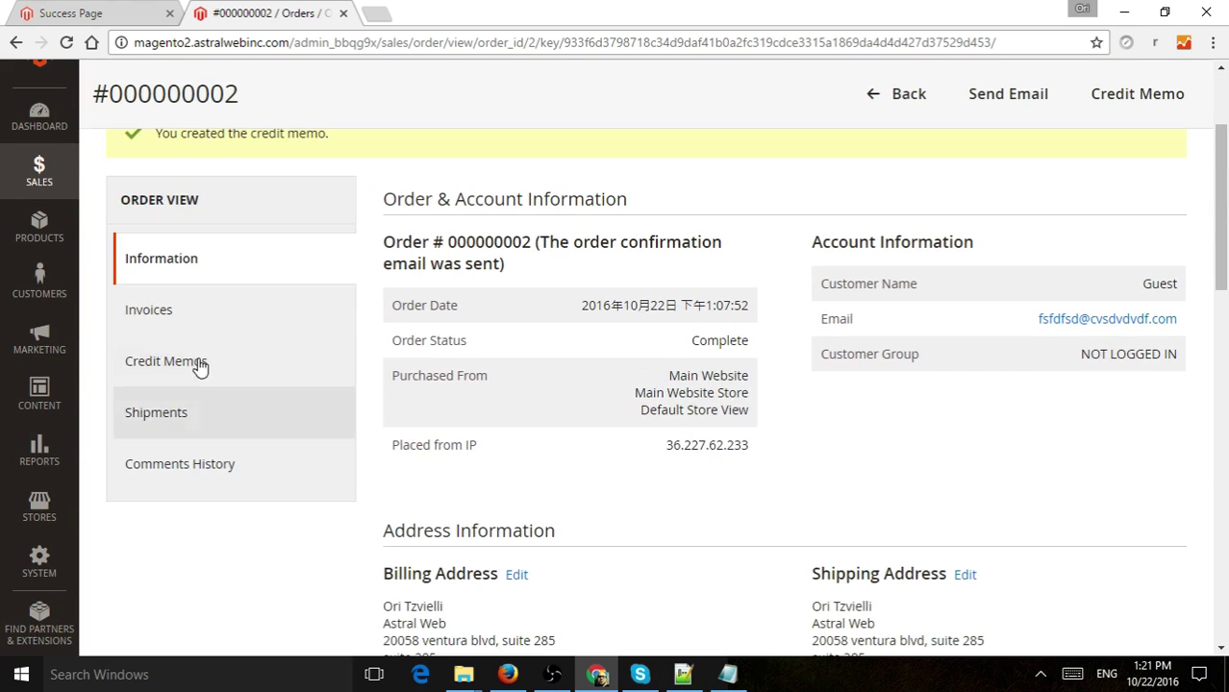
{"action": "left_click", "coordinate": [182, 365]}
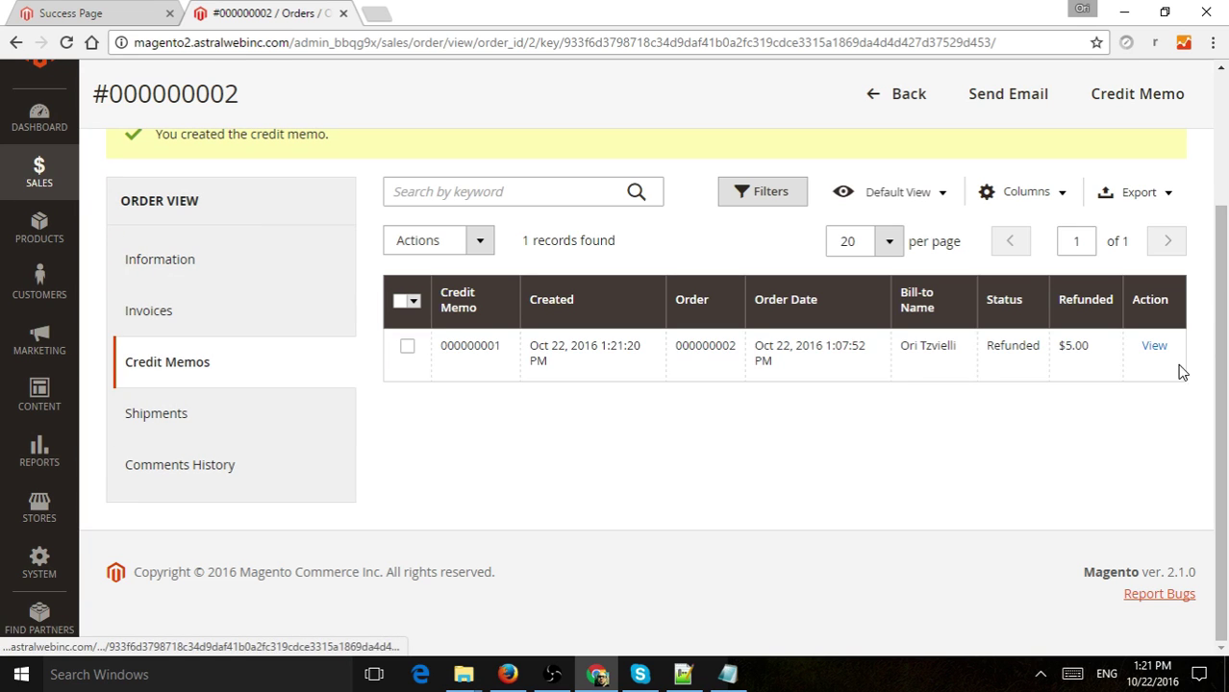
{"action": "left_click", "coordinate": [48, 171]}
{"action": "left_click", "coordinate": [106, 172]}
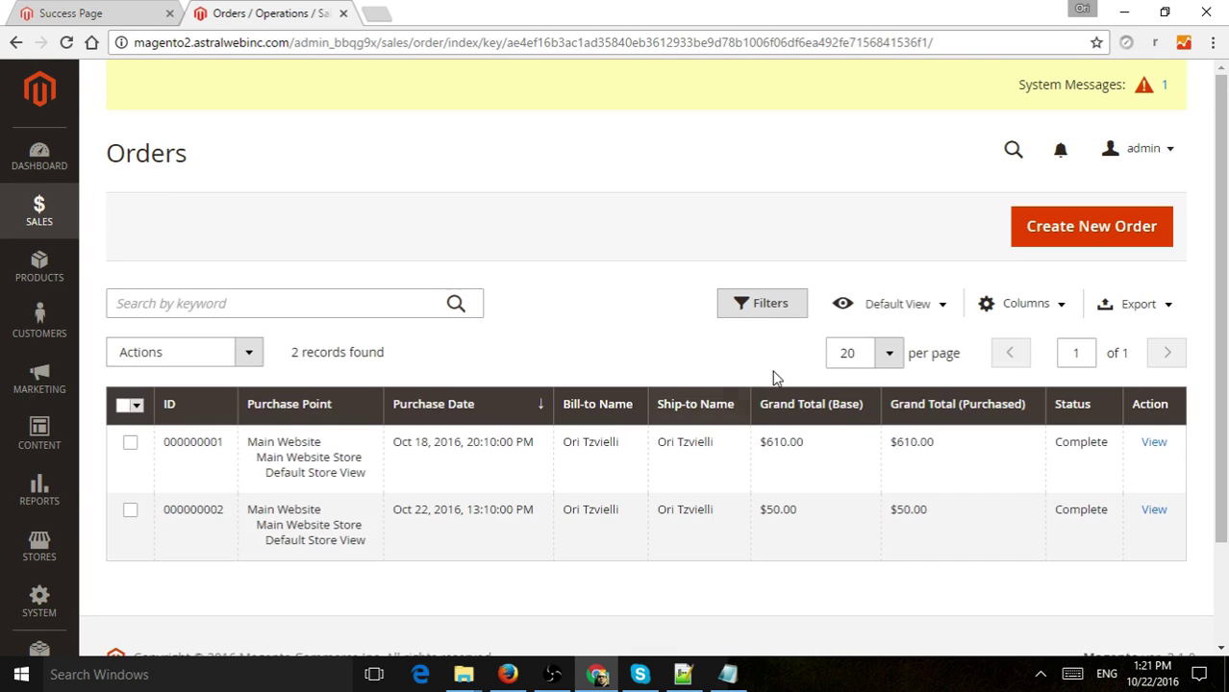
{"action": "scroll", "coordinate": [777, 378], "scroll_direction": "down", "scroll_amount": 1}
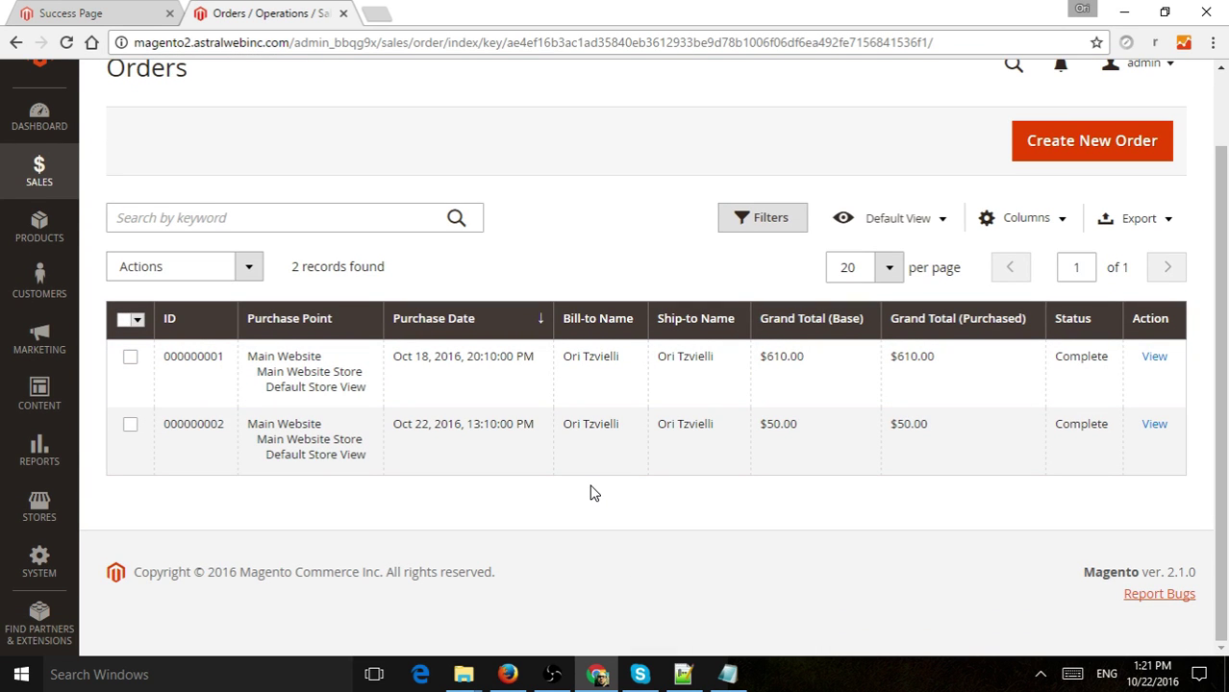